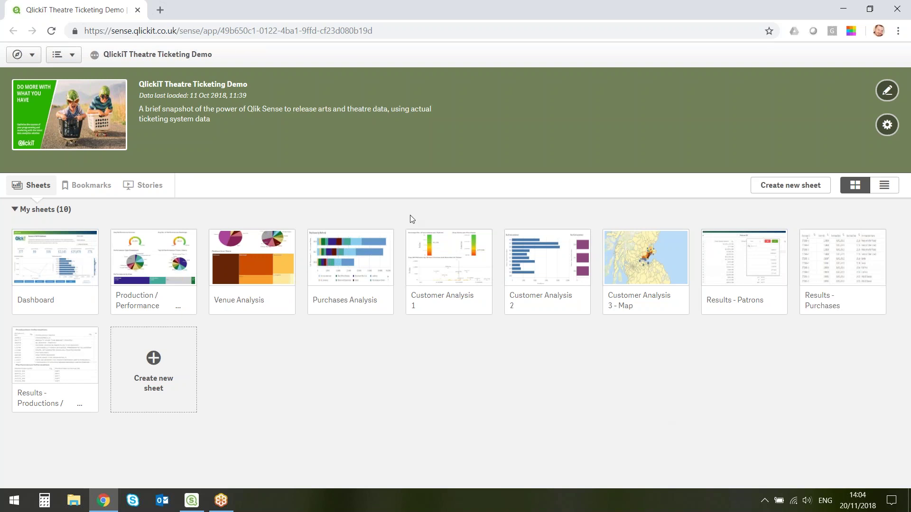
- Open the Dashboard sheet and filter it to performance year 2017 from the Overall Venue Capacity chart
left_click(79, 263)
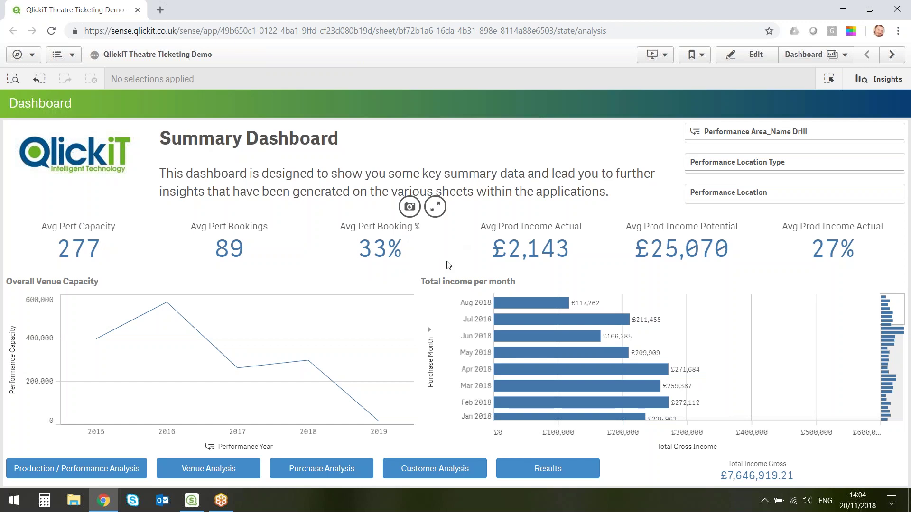
left_click(237, 433)
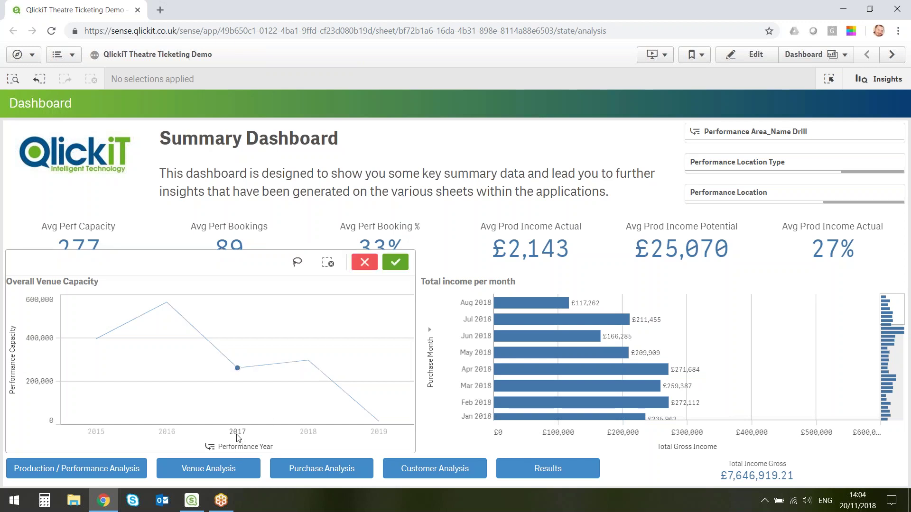
left_click(395, 265)
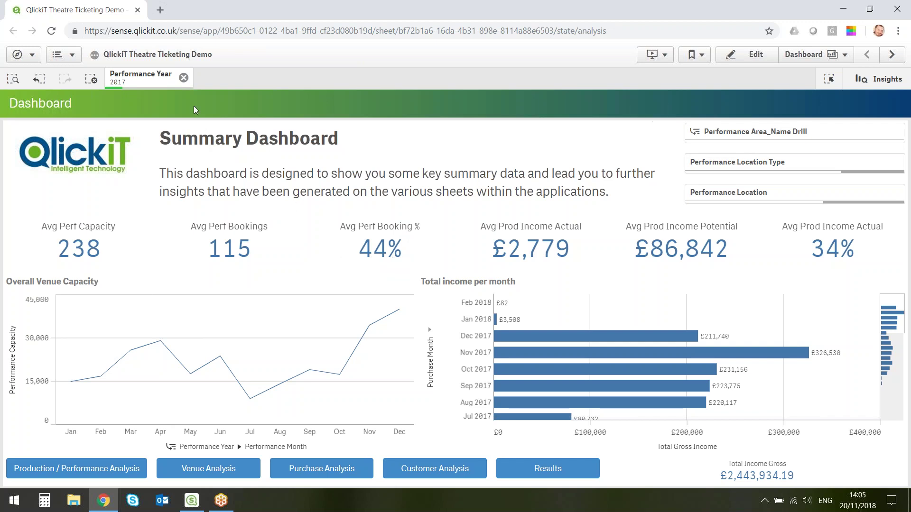
- Replace the performance year selection on the dashboard with the Edinburgh performance area
left_click(184, 78)
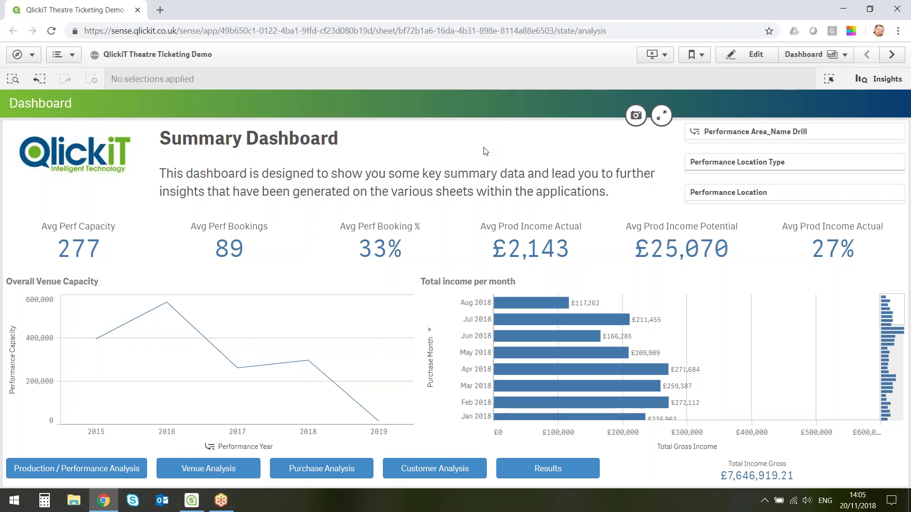
left_click(730, 140)
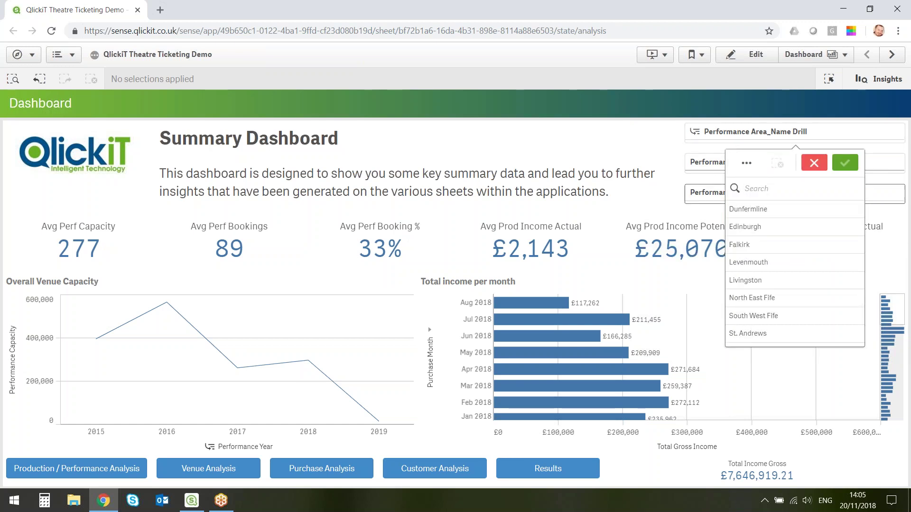
left_click(753, 227)
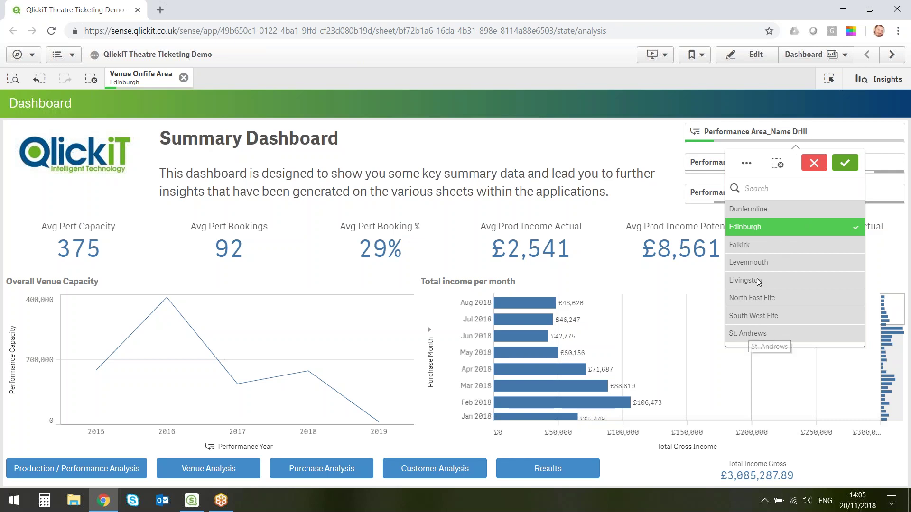
left_click(845, 163)
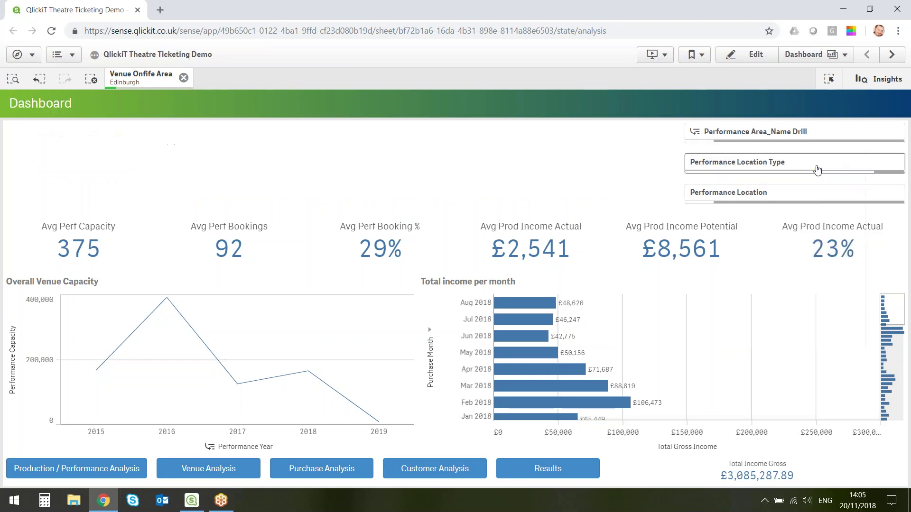
- Narrow the dashboard to the location type Theatre and the performance location Actors Studio Theatre
left_click(753, 170)
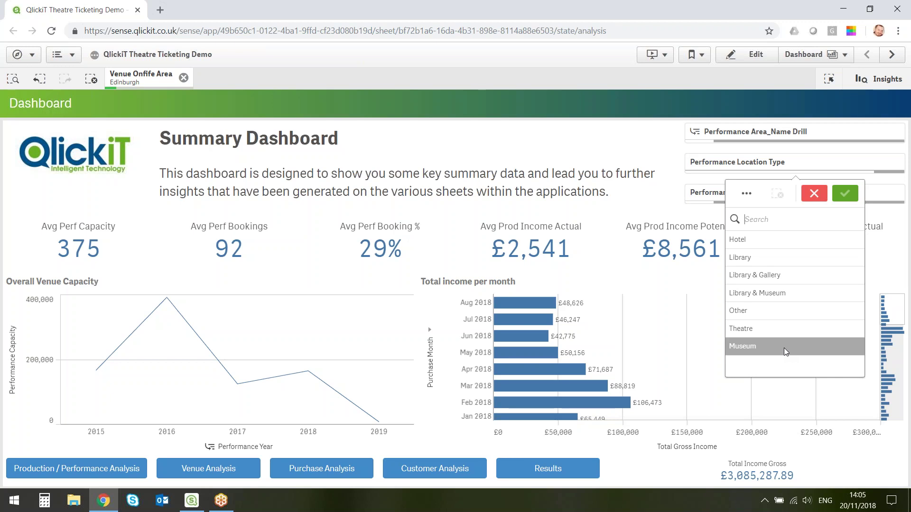
left_click(777, 328)
left_click(844, 195)
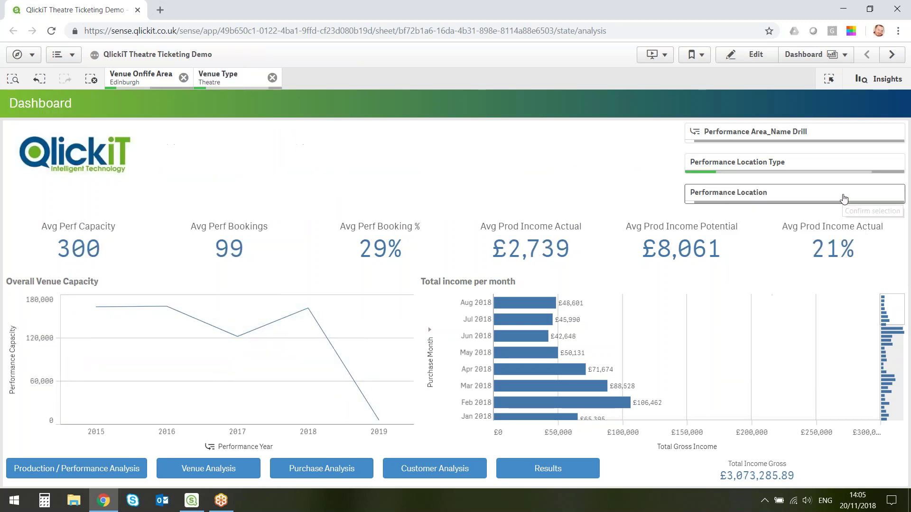
left_click(844, 195)
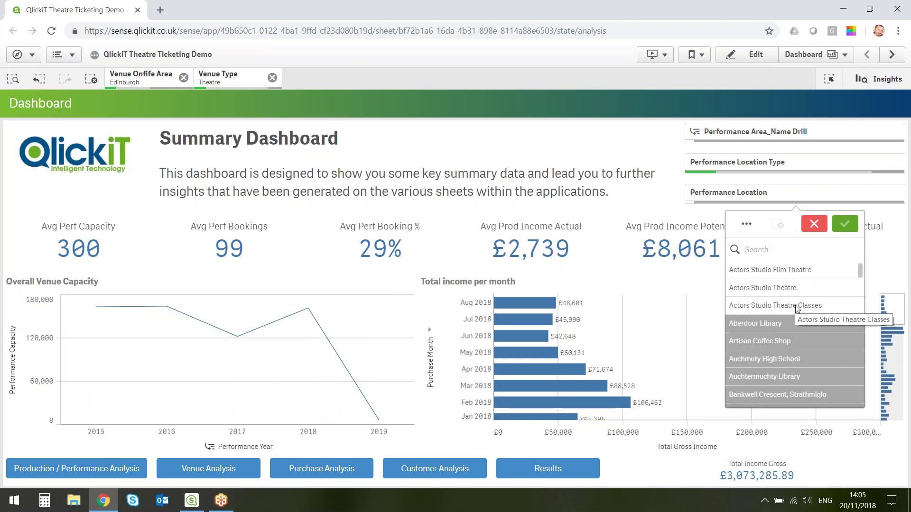
left_click(778, 290)
left_click(845, 223)
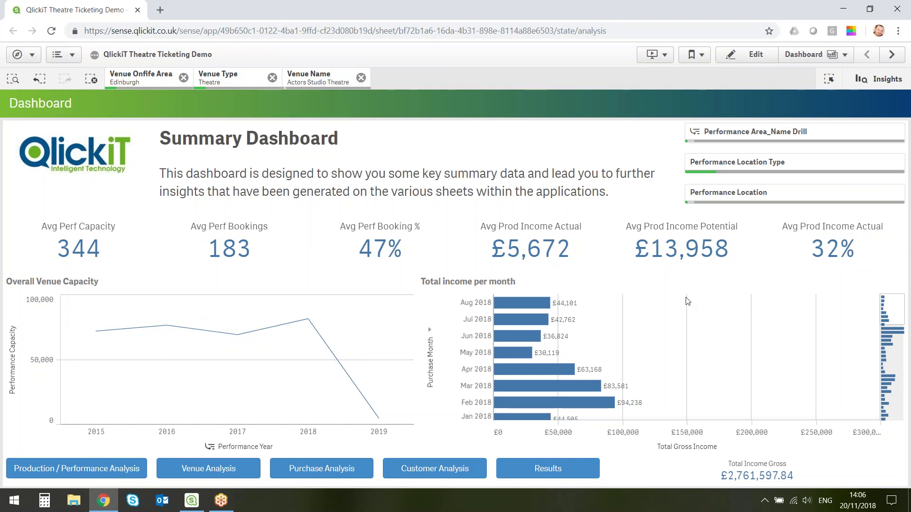
- Examine the Total income per month chart by Performance Month_Date and return its dimension to Purchase Month
mouse_move(611, 244)
left_click(430, 360)
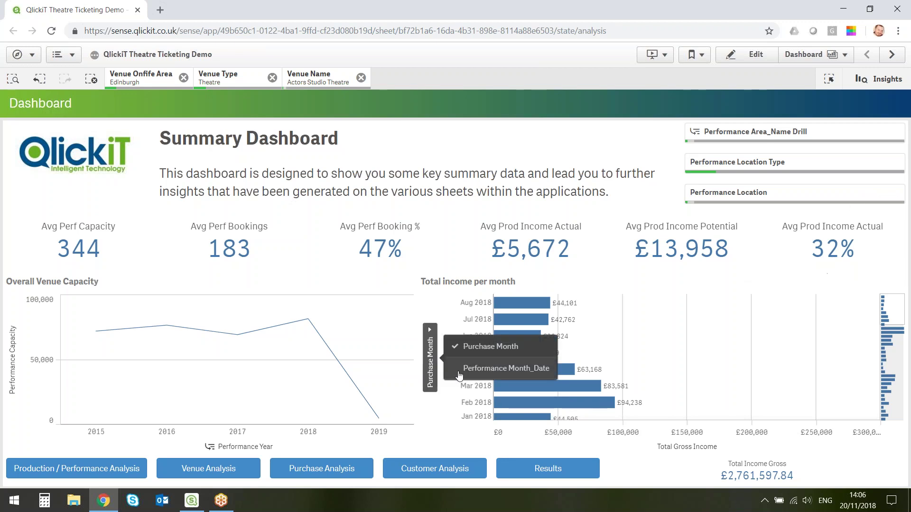
left_click(468, 369)
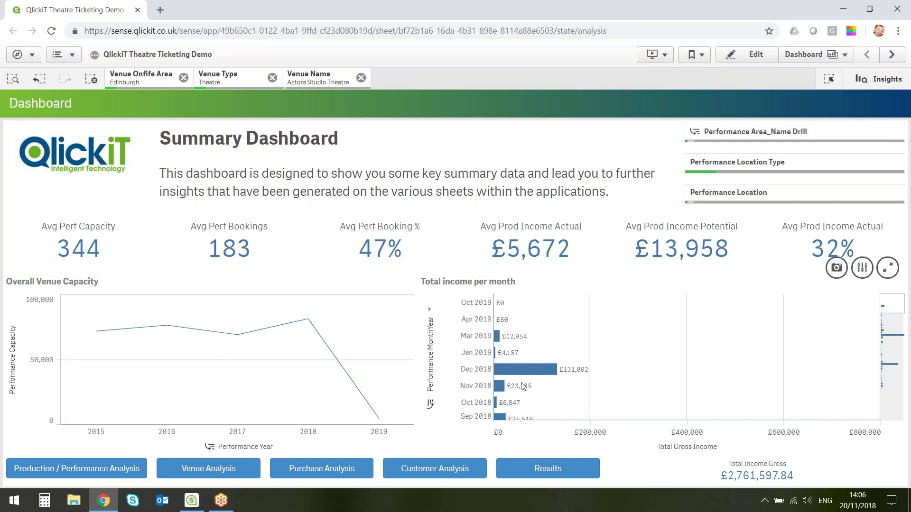
scroll(523, 386, "down", 2)
scroll(522, 387, "up", 2)
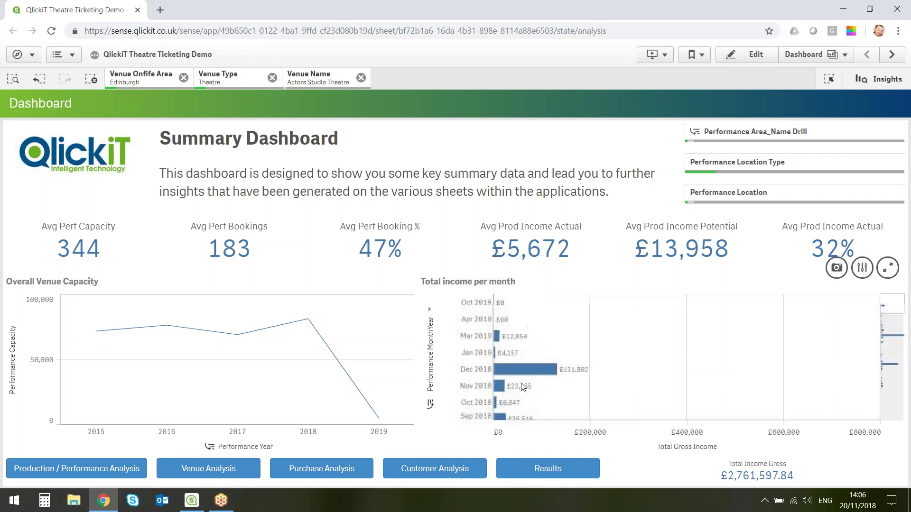
left_click(439, 357)
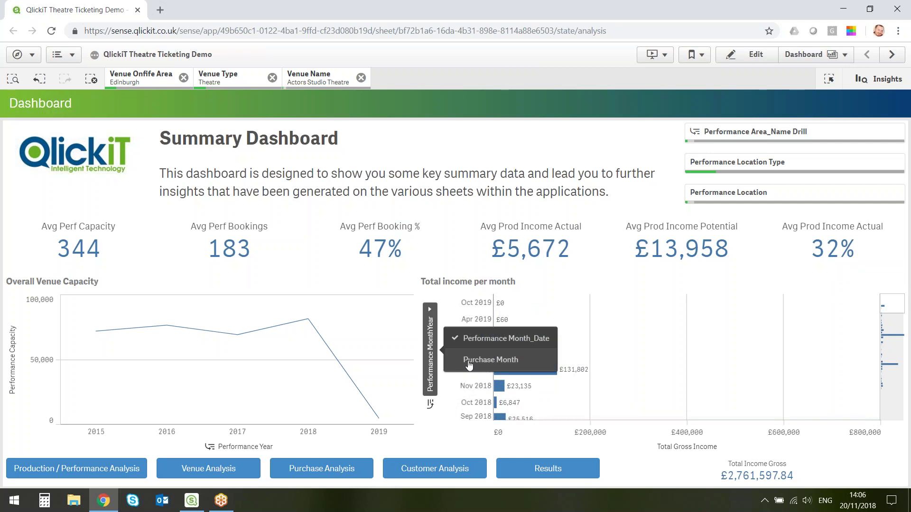
left_click(458, 359)
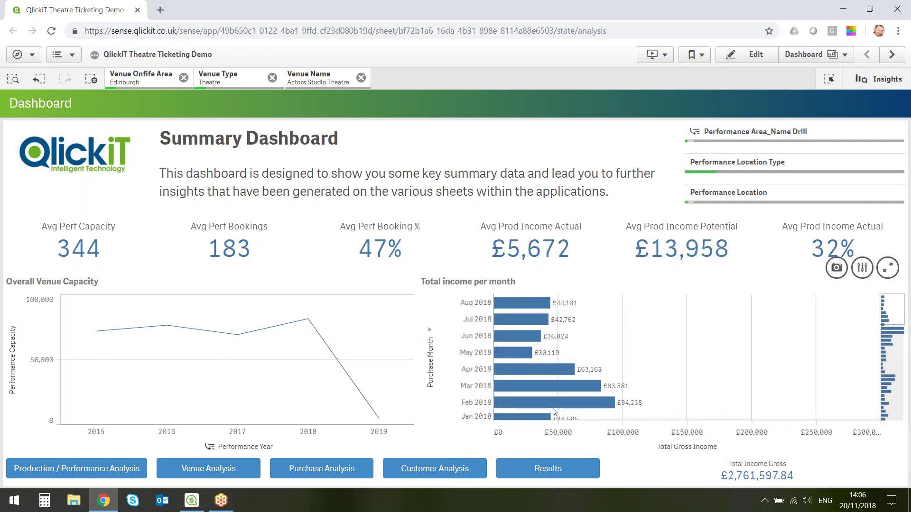
- Clear the venue name, venue type and area selections and open the Production / Performance Analysis sheet
left_click(361, 77)
left_click(183, 79)
left_click(183, 79)
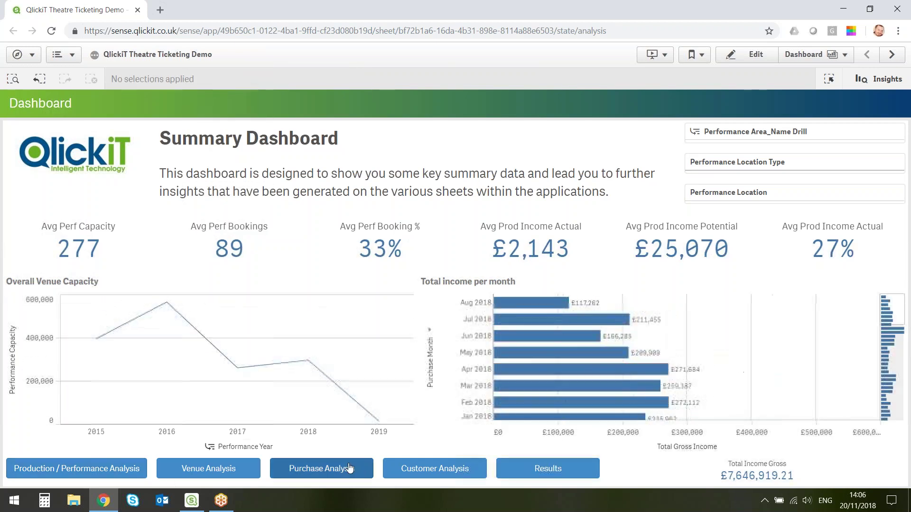
left_click(69, 470)
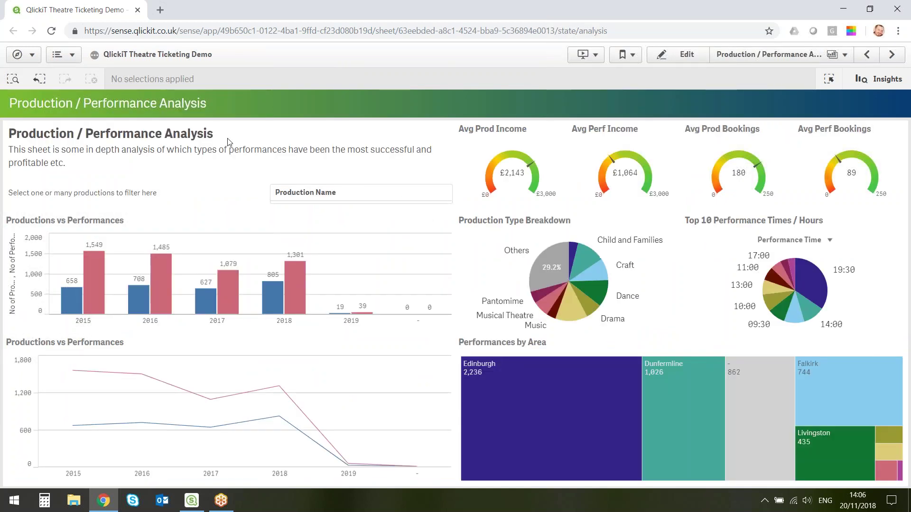
left_click(842, 56)
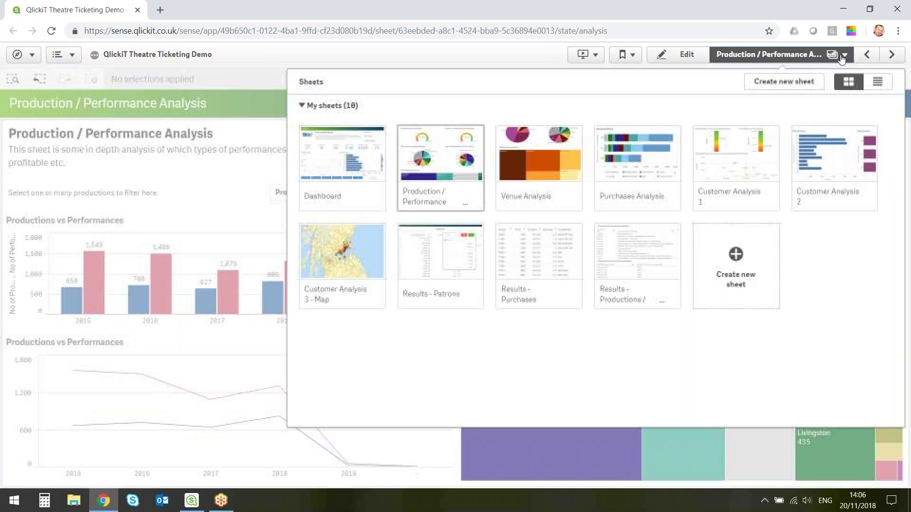
left_click(842, 56)
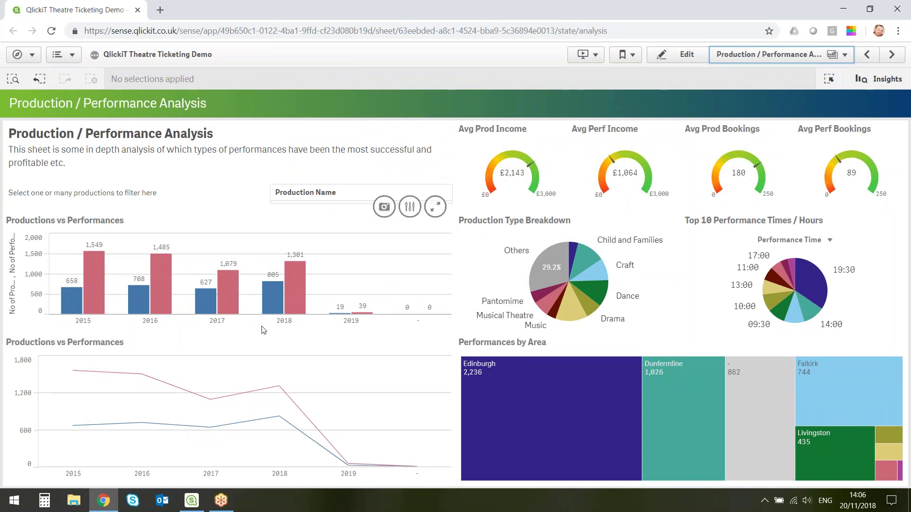
- Filter the sheet to performance year 2018 and look through the months in the Productions vs Performances bar chart
left_click(283, 321)
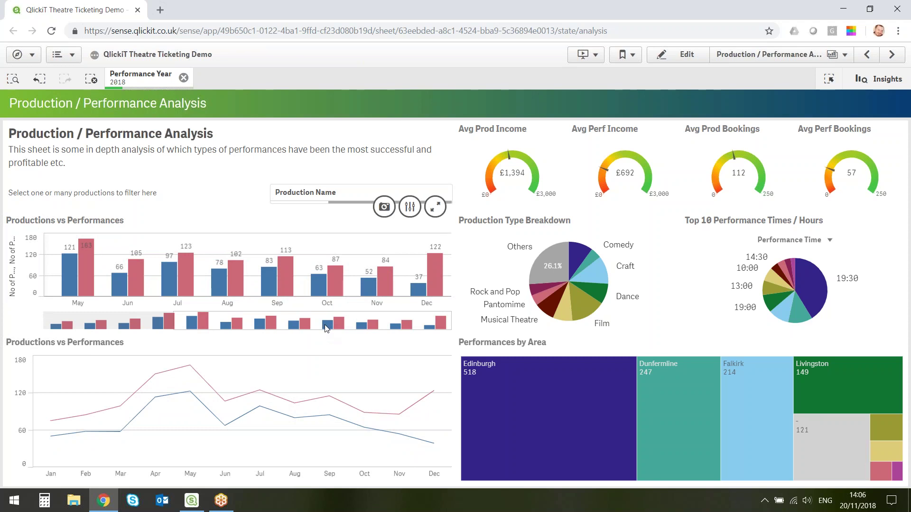
left_click_drag(325, 329, 134, 322)
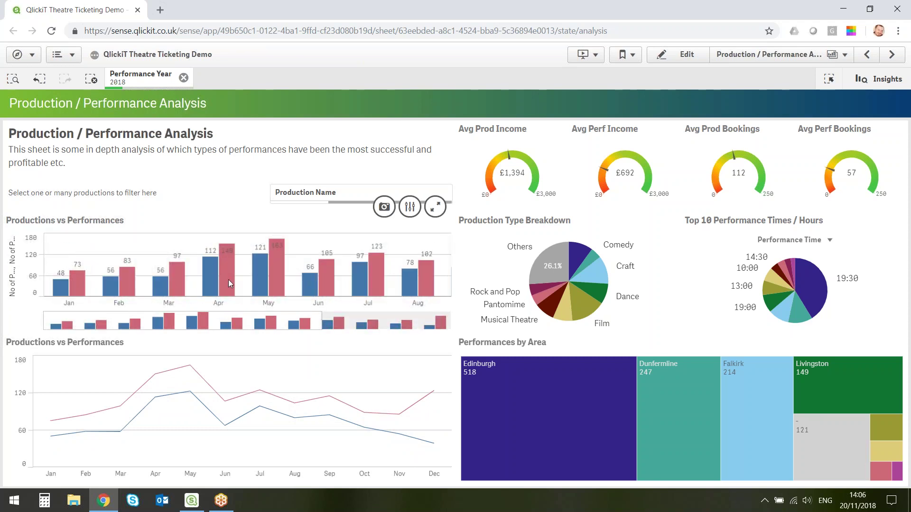
left_click_drag(163, 326, 334, 327)
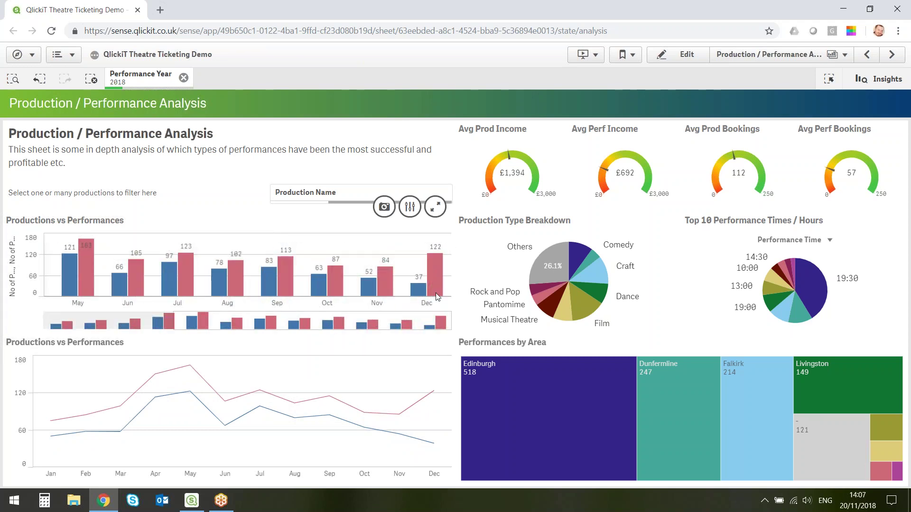
mouse_move(419, 293)
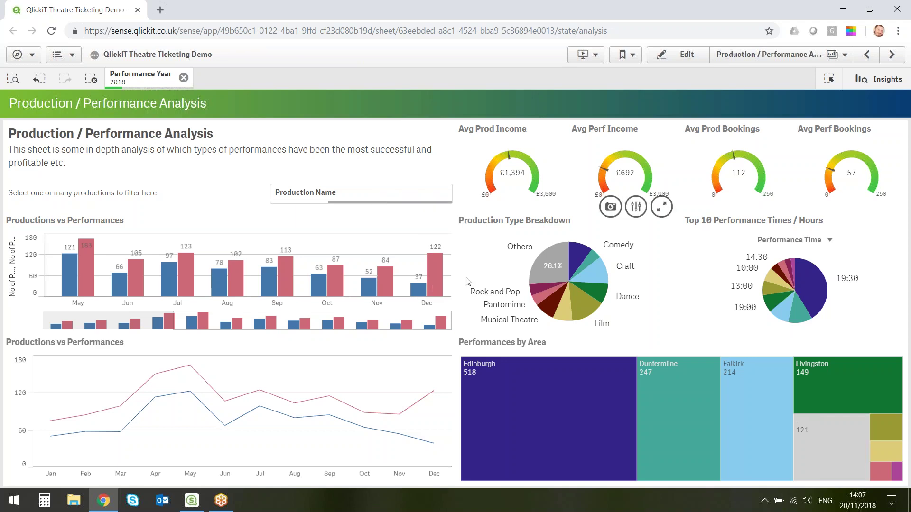
left_click_drag(427, 325, 283, 326)
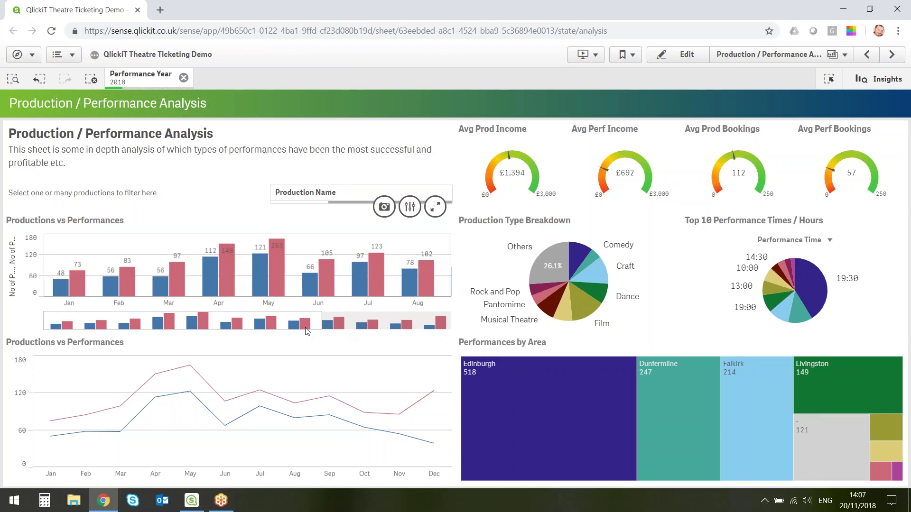
scroll(301, 327, "down", 4)
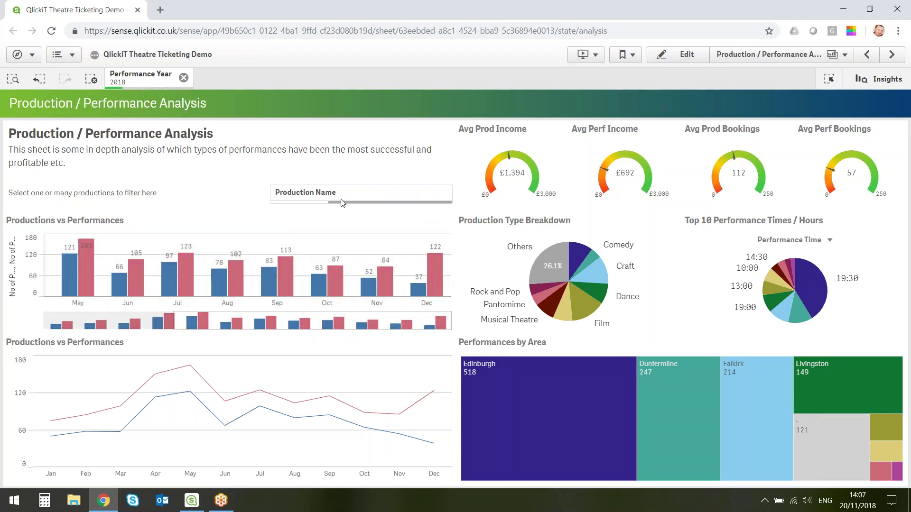
- Clear the 2018 year filter, and preview 2017 in the Productions vs Performances bar chart without keeping that selection
left_click(183, 77)
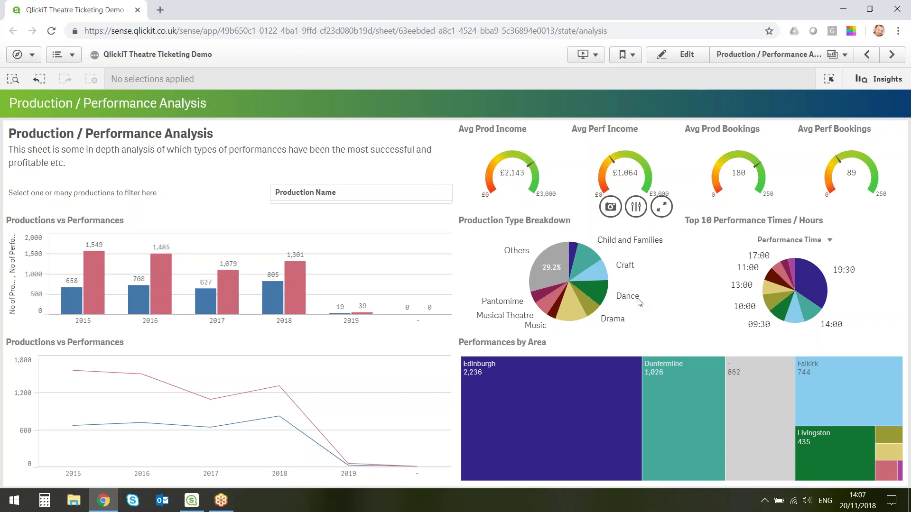
left_click(218, 321)
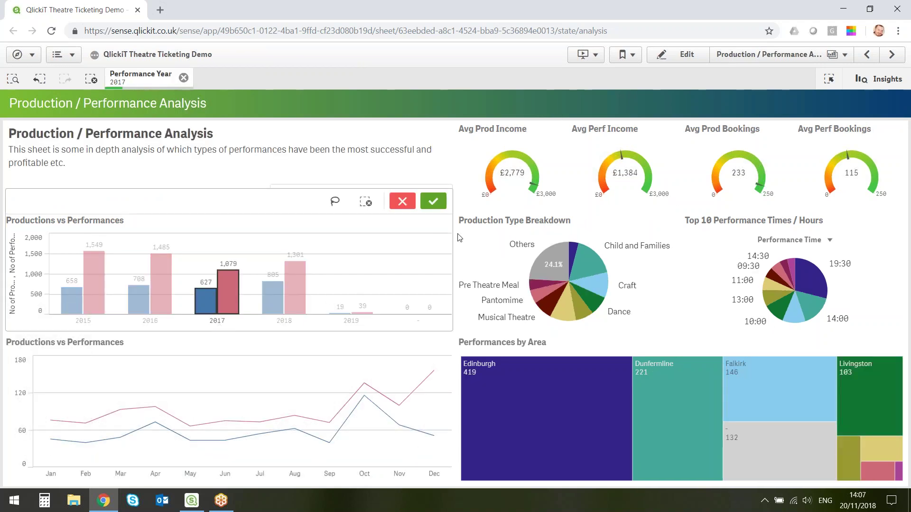
left_click(403, 204)
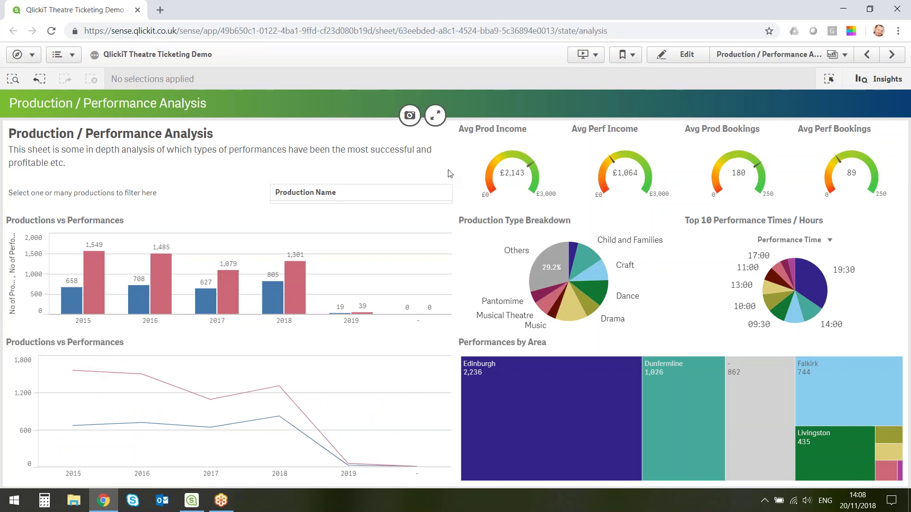
- Enlarge the Production Type Breakdown pie chart, filter it to Drama and return to the full sheet
left_click(662, 207)
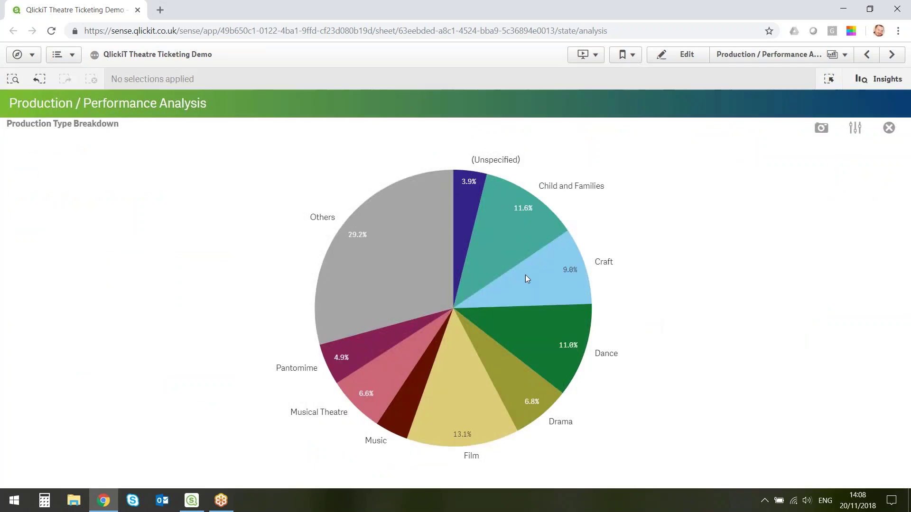
mouse_move(522, 274)
mouse_move(398, 218)
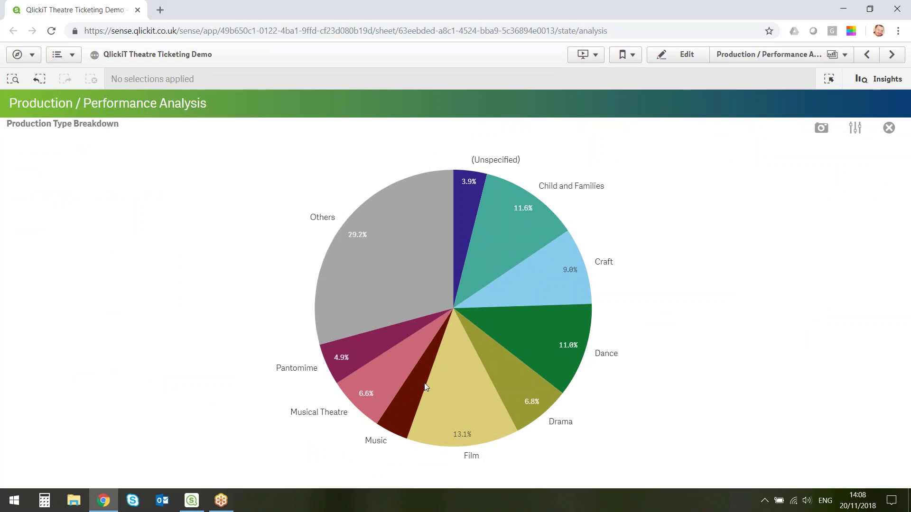
left_click(527, 392)
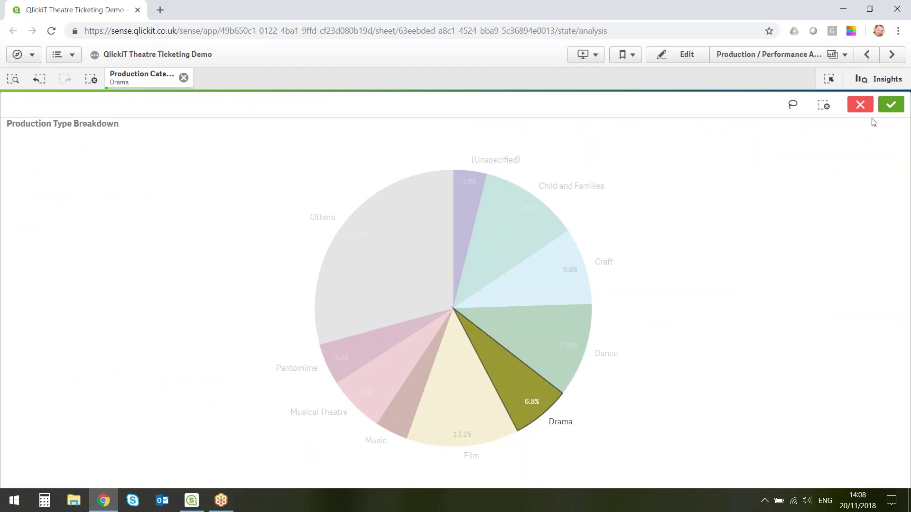
left_click(895, 109)
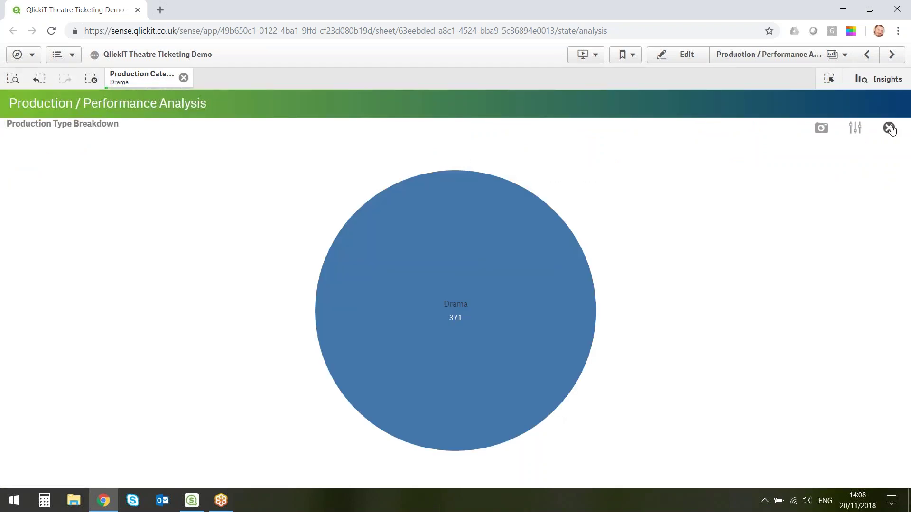
left_click(888, 127)
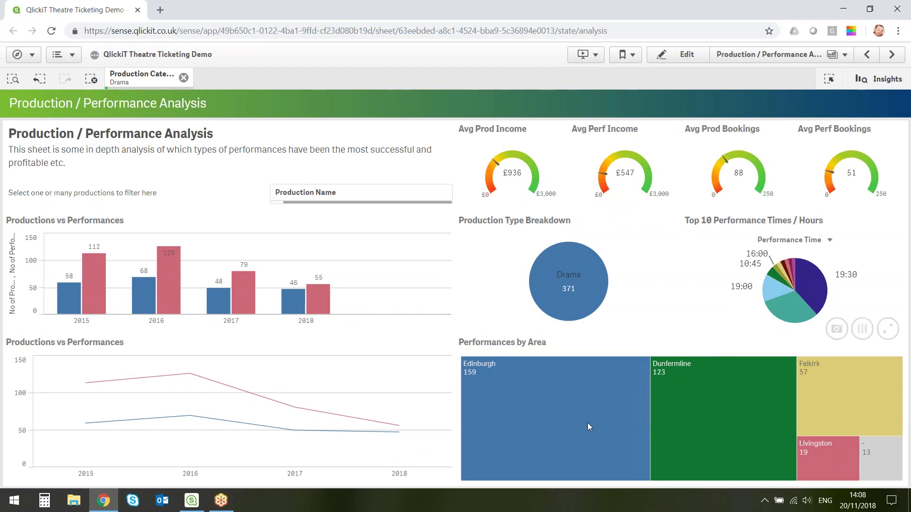
- Filter the Performances by Area treemap to Edinburgh and then to the Actors Studio Theatre venue
left_click(577, 408)
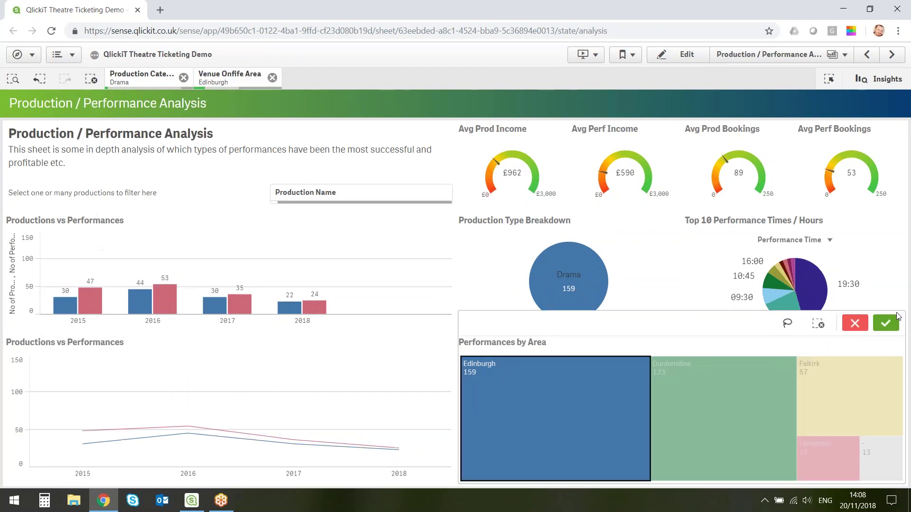
left_click(886, 326)
left_click(560, 418)
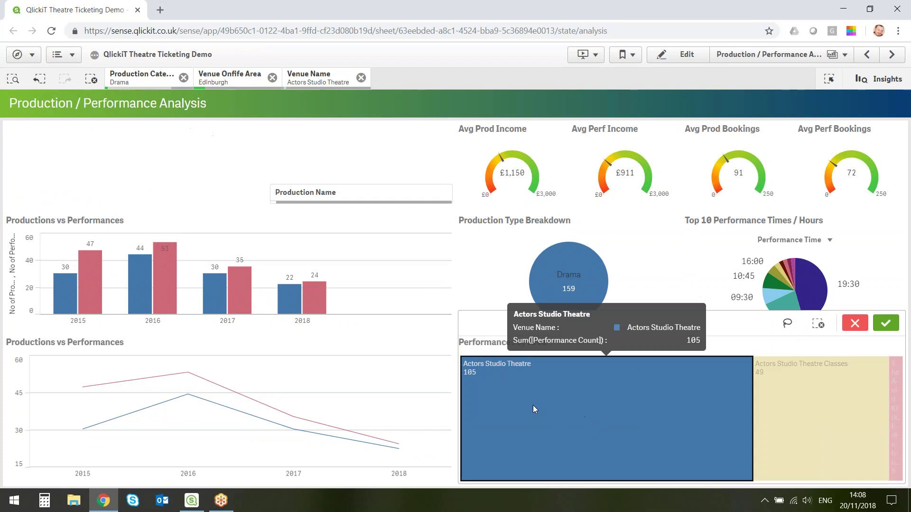
left_click(886, 323)
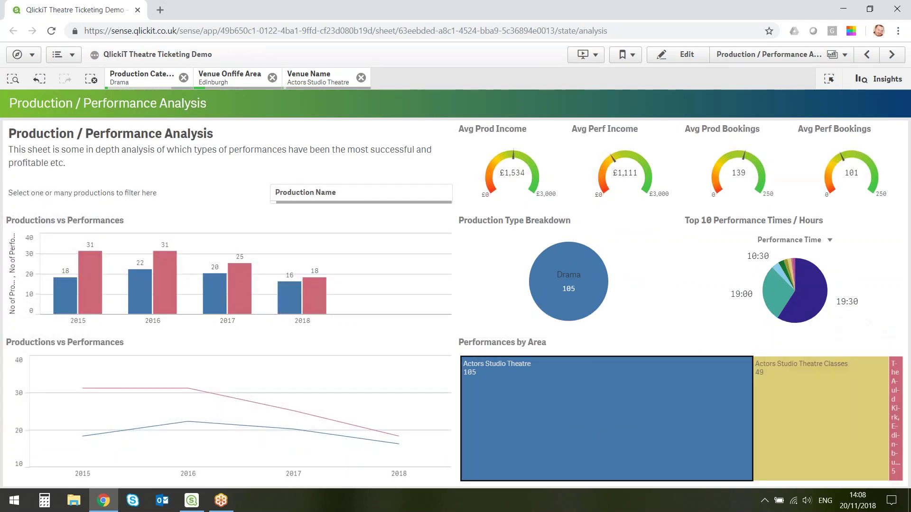
- Clear the venue name, venue area and production category selections from the Production / Performance Analysis sheet
left_click(361, 78)
left_click(272, 77)
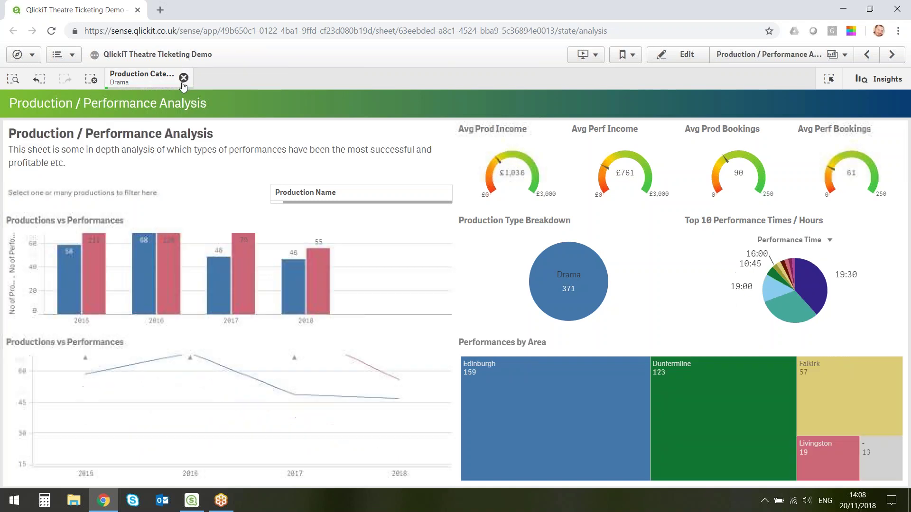
left_click(183, 78)
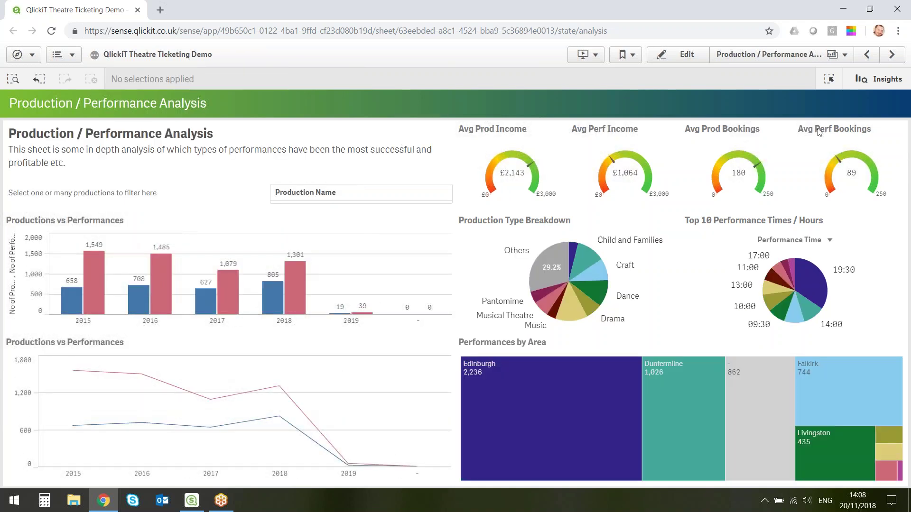
- Open the Venue Analysis sheet and filter its Purchase Area / Name treemap to Edinburgh
left_click(892, 54)
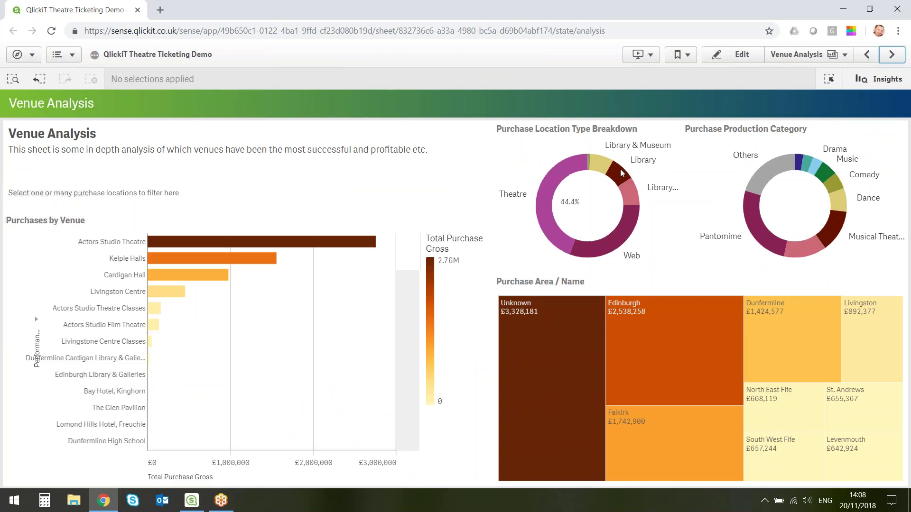
mouse_move(454, 158)
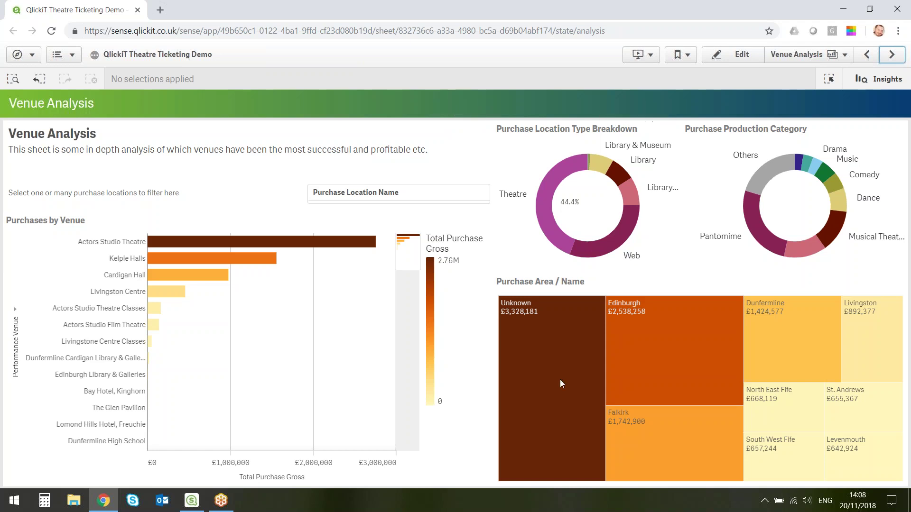
mouse_move(708, 385)
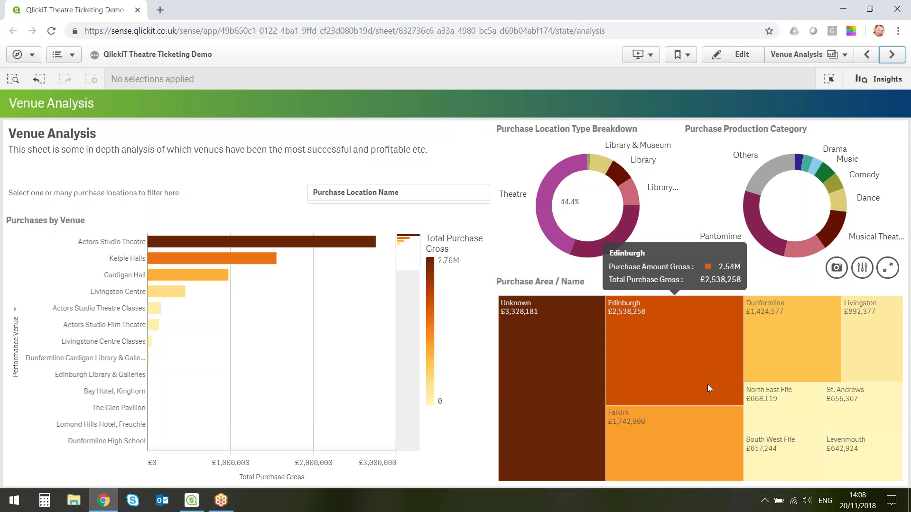
left_click(706, 385)
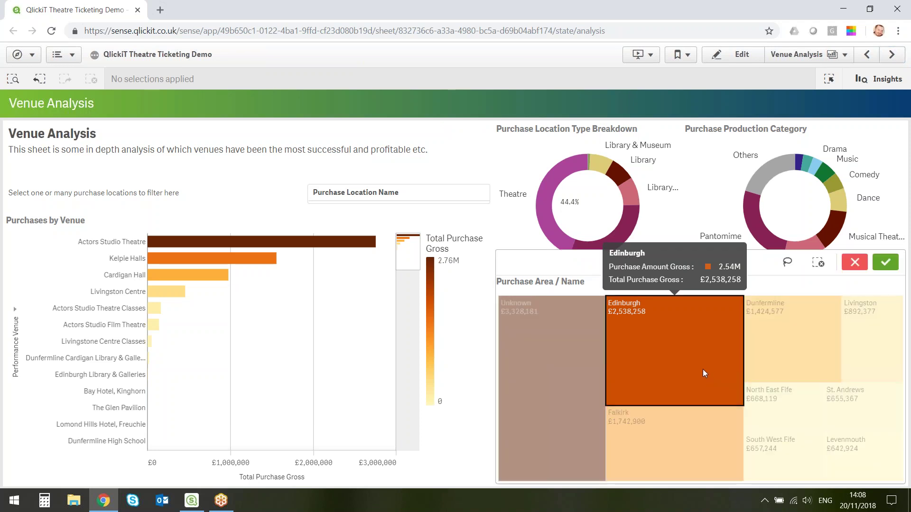
left_click(885, 262)
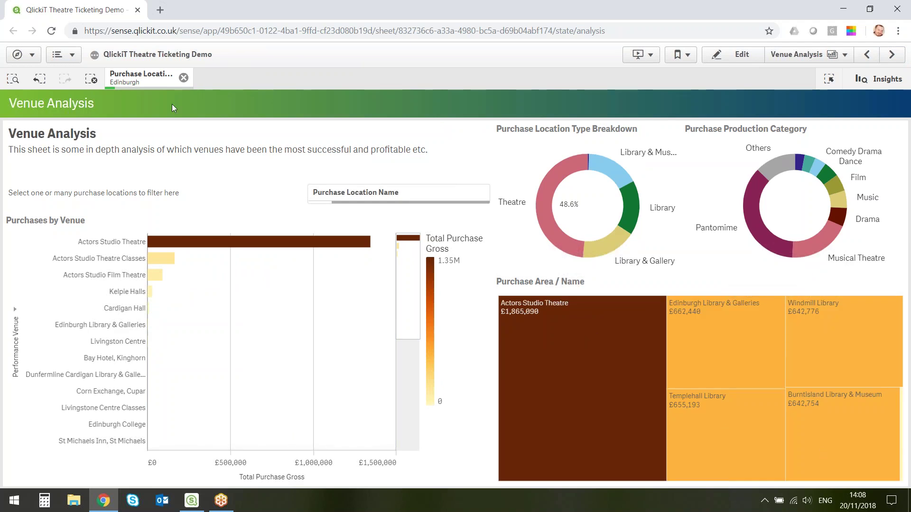
- Clear the Edinburgh selection, and preview Web in the Purchase Location Type Breakdown chart without keeping that selection
left_click(183, 78)
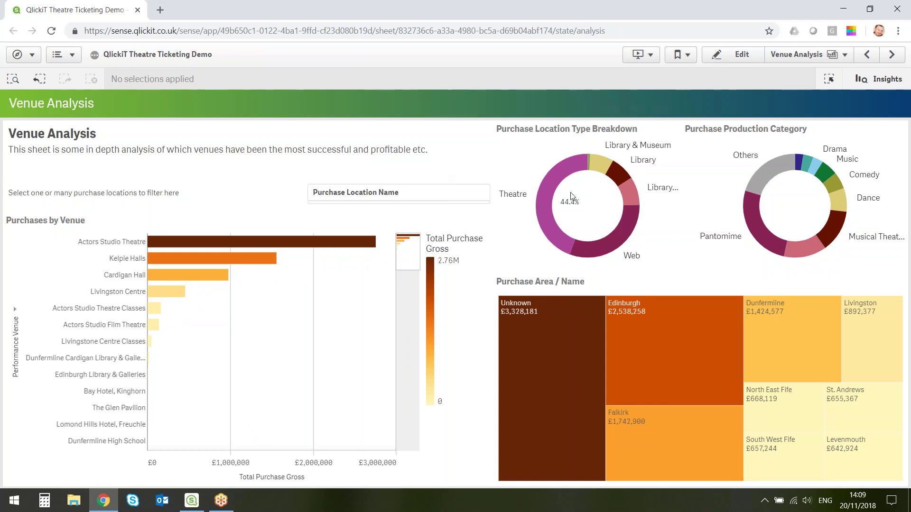
left_click(619, 232)
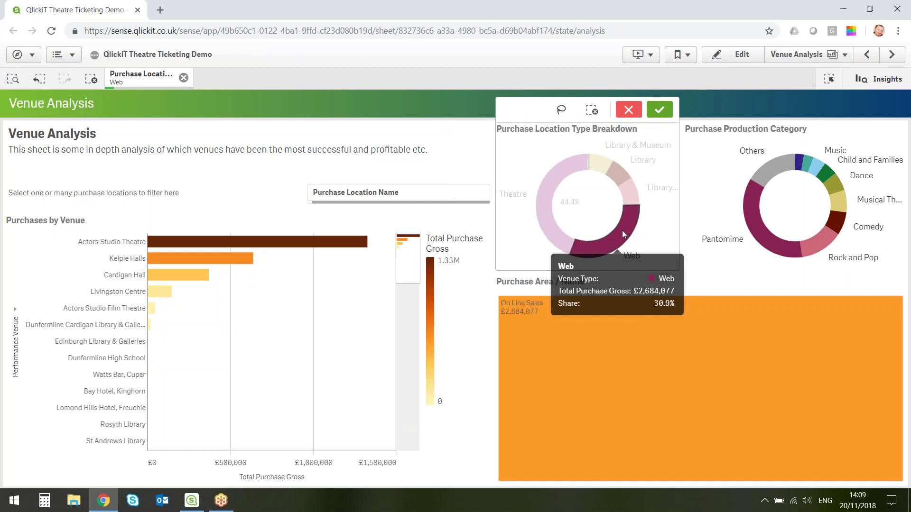
left_click(629, 111)
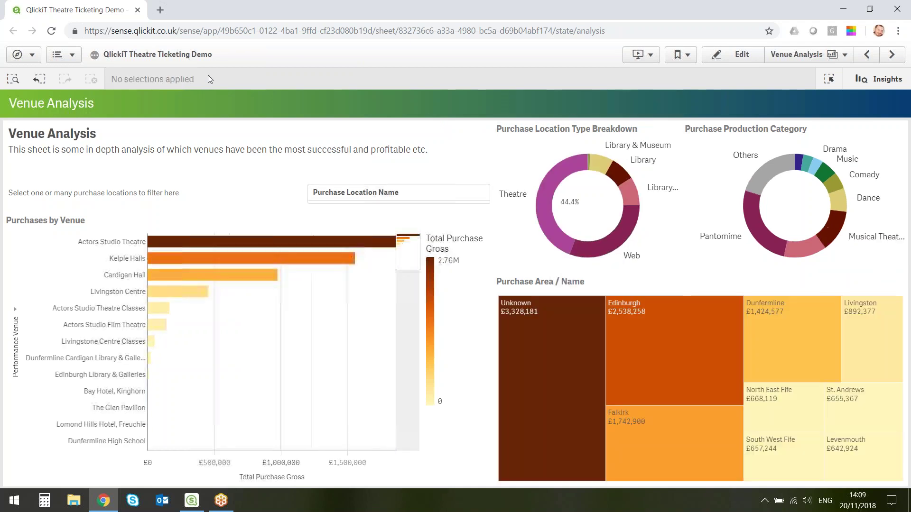
- Open the Purchases Analysis sheet and switch the Purchases by Source chart's dimension to Performance Date
key("ctrl+Right")
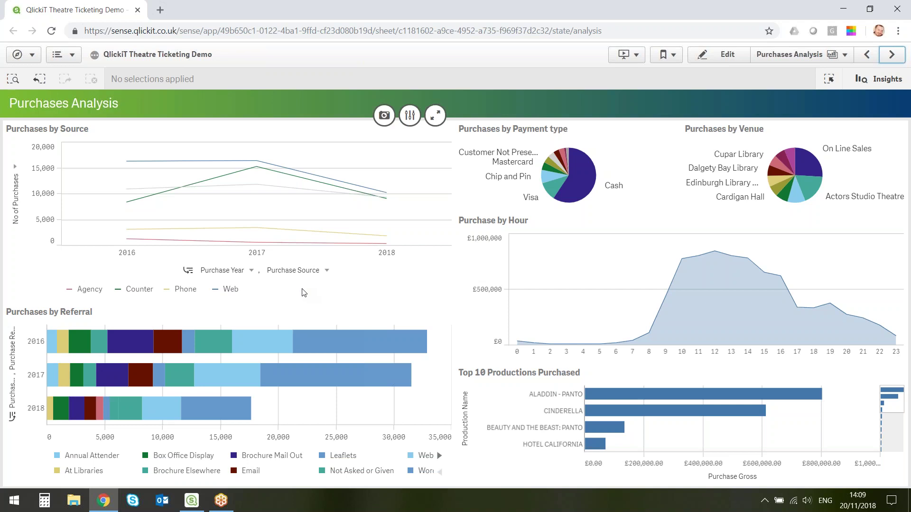
left_click(237, 273)
left_click(219, 245)
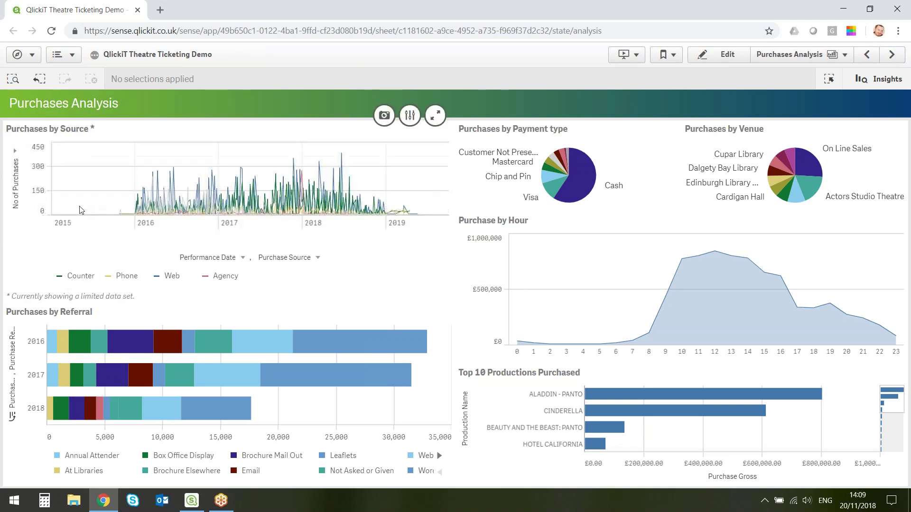
- Filter the Purchases by Source chart to 2017 and narrow it to the quarter from 01/07/2017 to before 01/10/2017
left_click(252, 227)
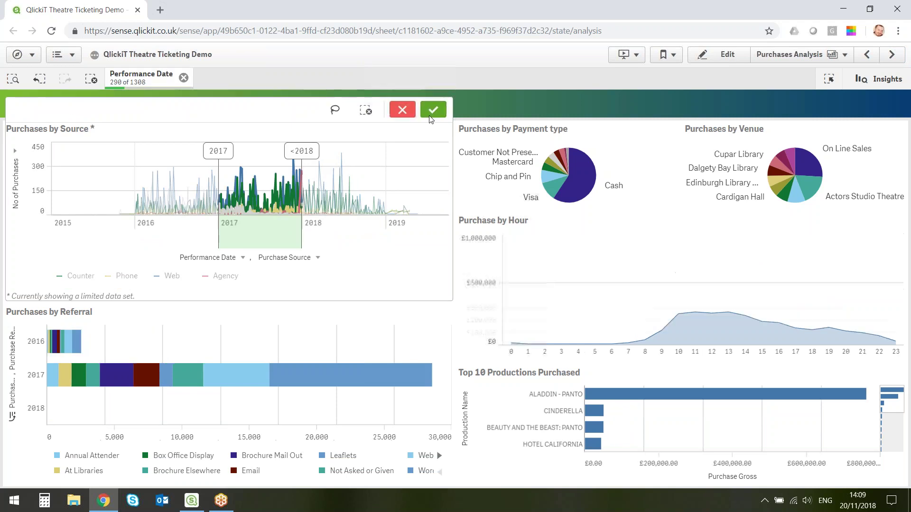
left_click(433, 110)
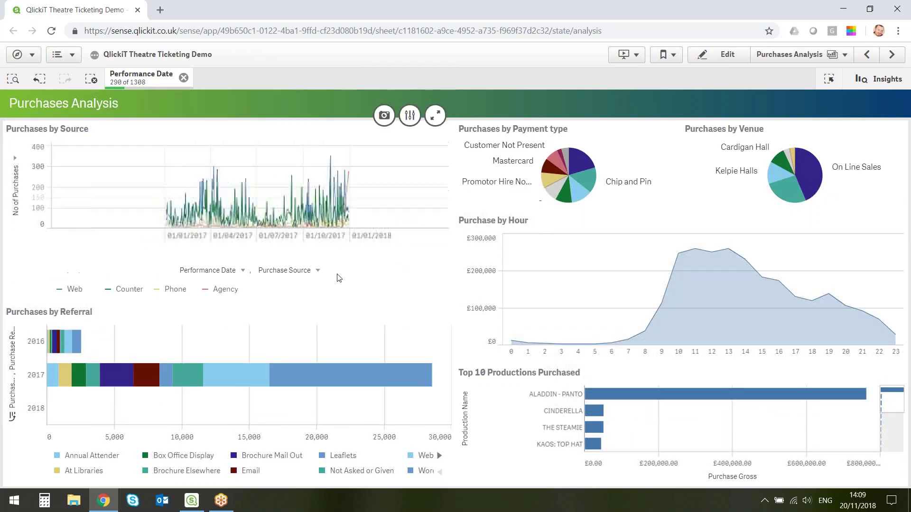
left_click(286, 249)
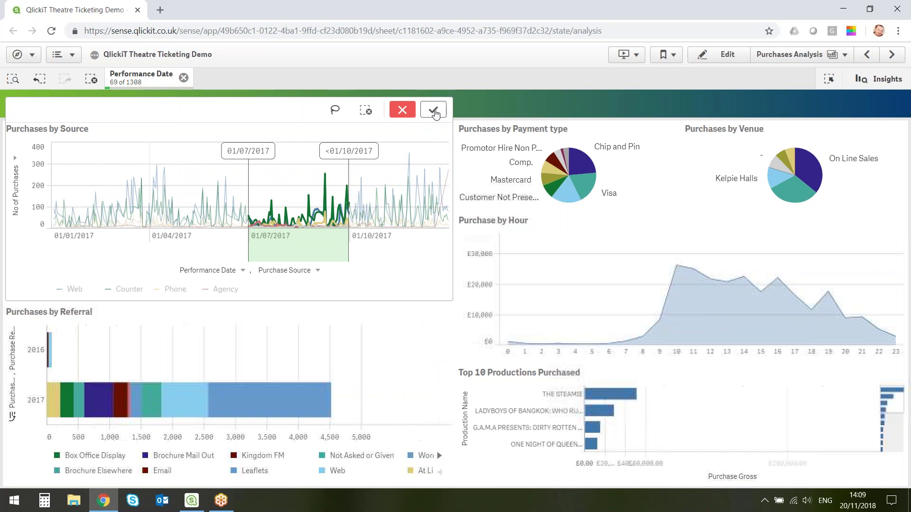
left_click(433, 109)
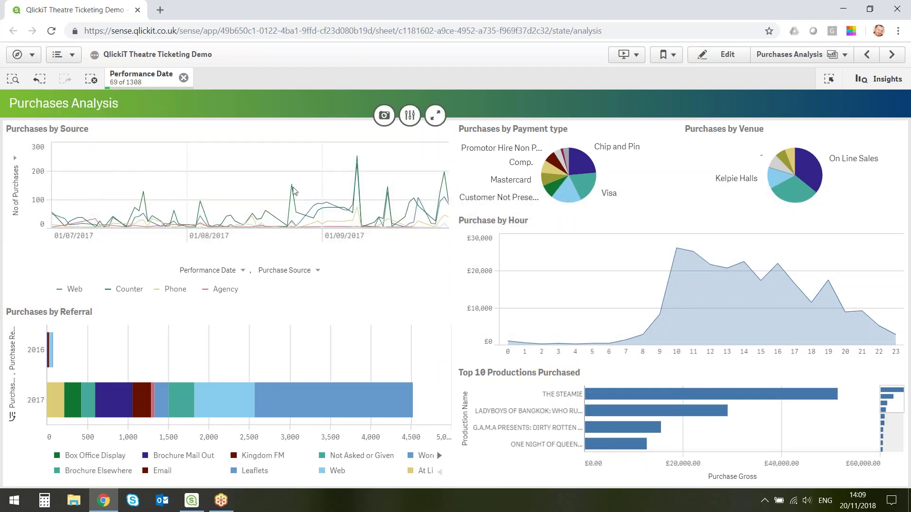
- Select the Counter source in the Purchases by Source chart, briefly adding Web for comparison and removing it again
left_click(291, 189)
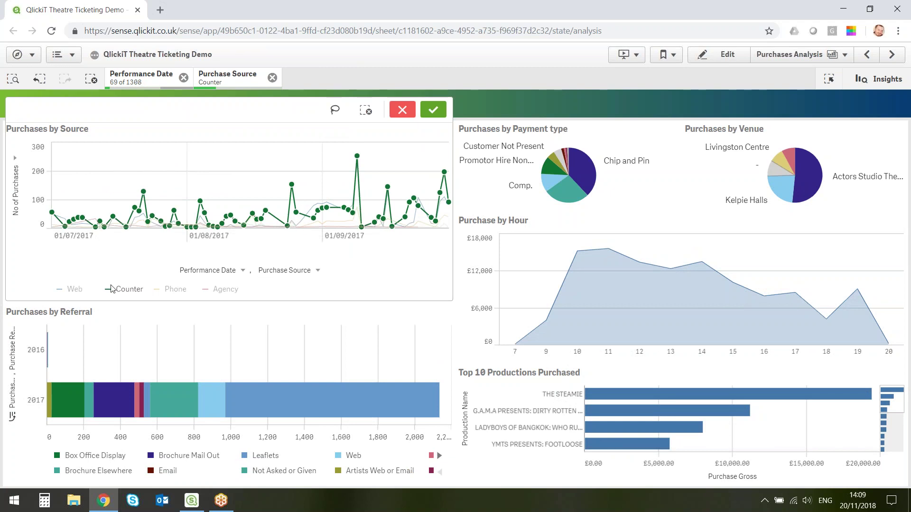
left_click(75, 291)
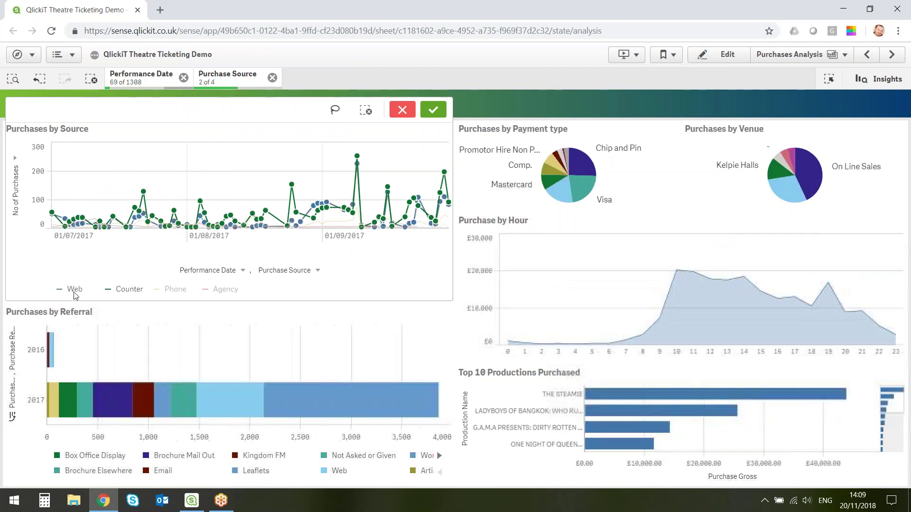
left_click(74, 291)
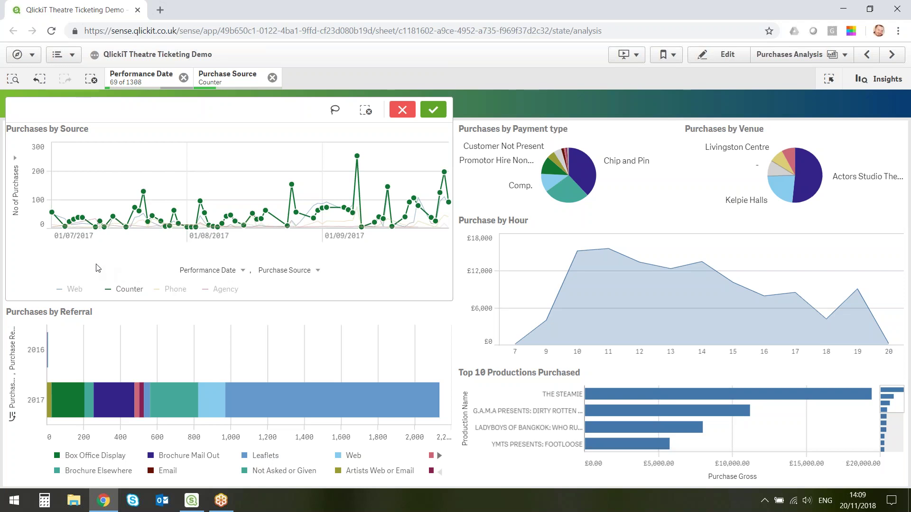
scroll(704, 410, "down", 2)
scroll(704, 409, "up", 2)
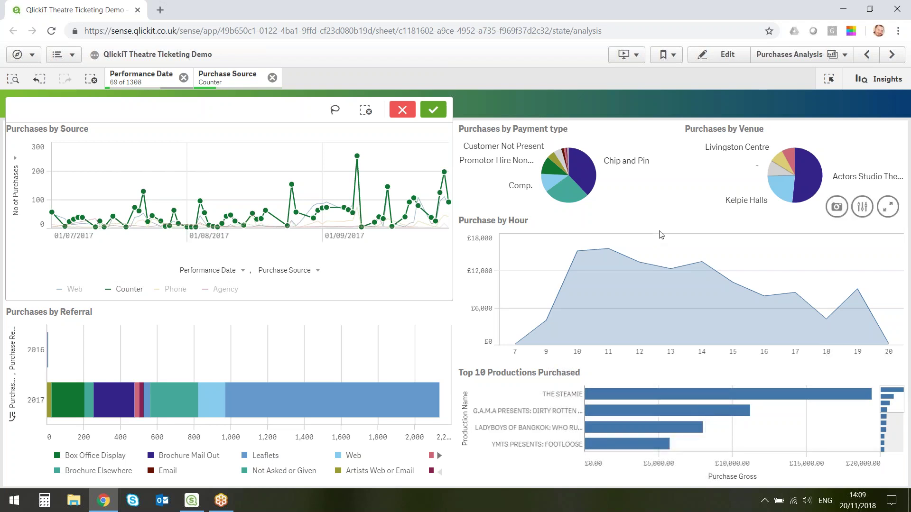
mouse_move(640, 212)
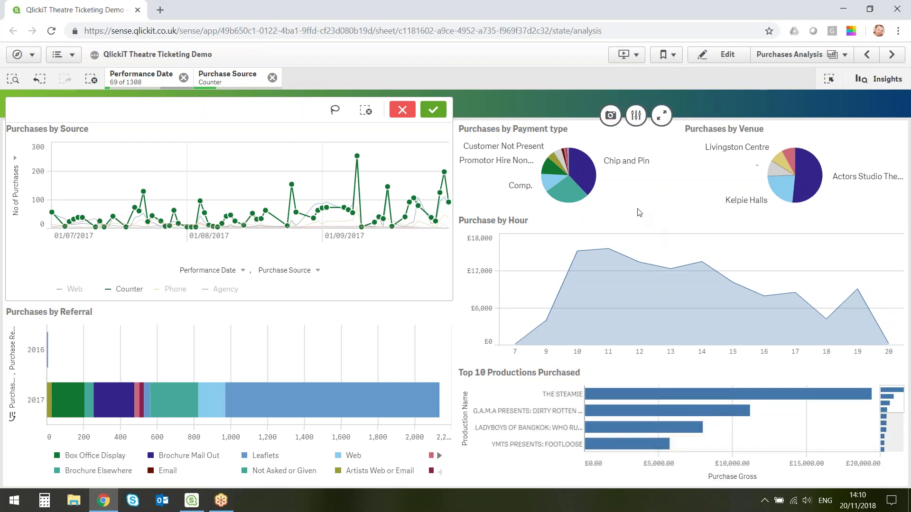
- Clear the purchase source and performance date selections, and filter Top 10 Productions Purchased to ALADDIN - PANTO
left_click(272, 78)
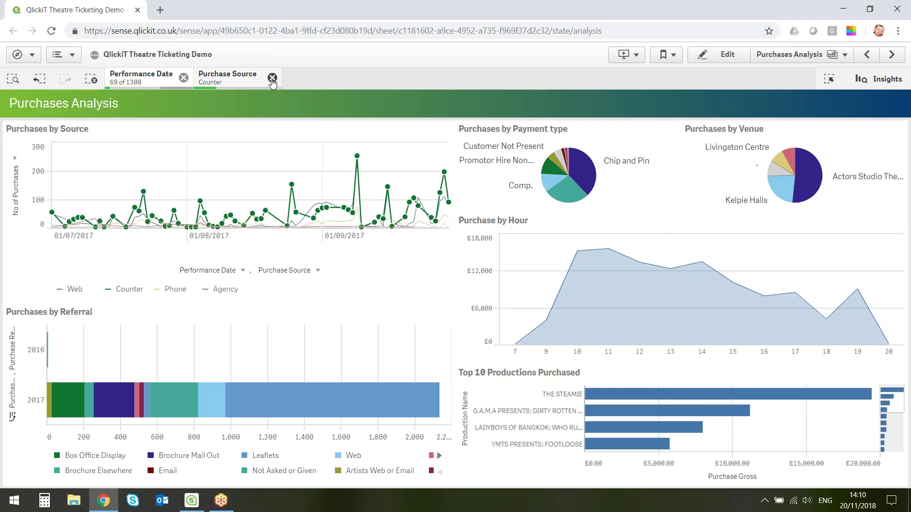
left_click(184, 77)
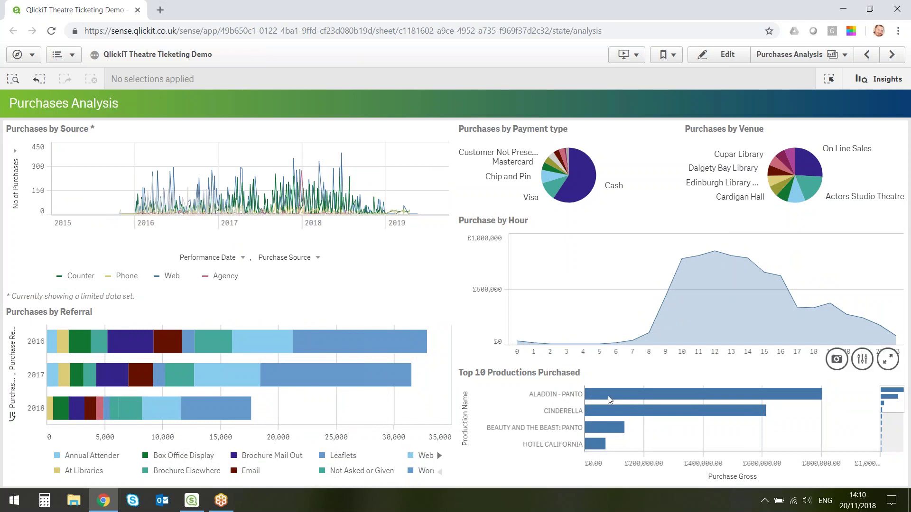
left_click(752, 394)
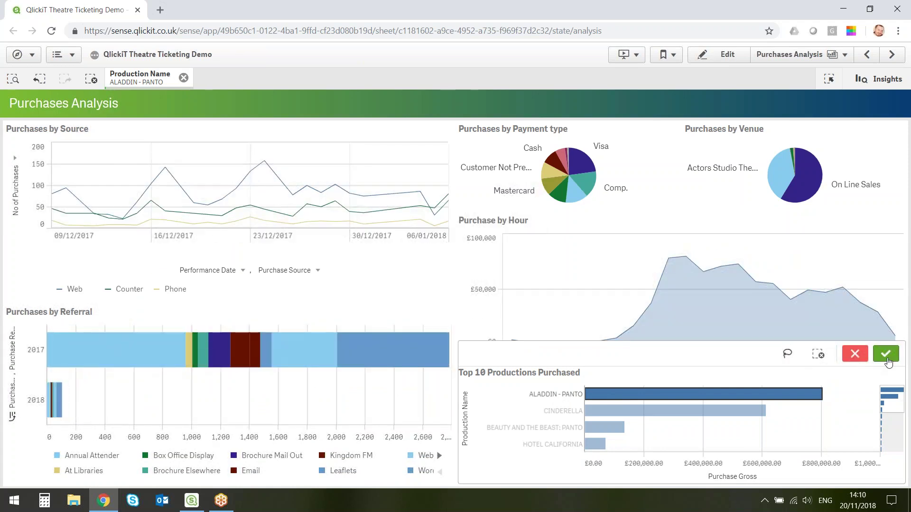
left_click(886, 355)
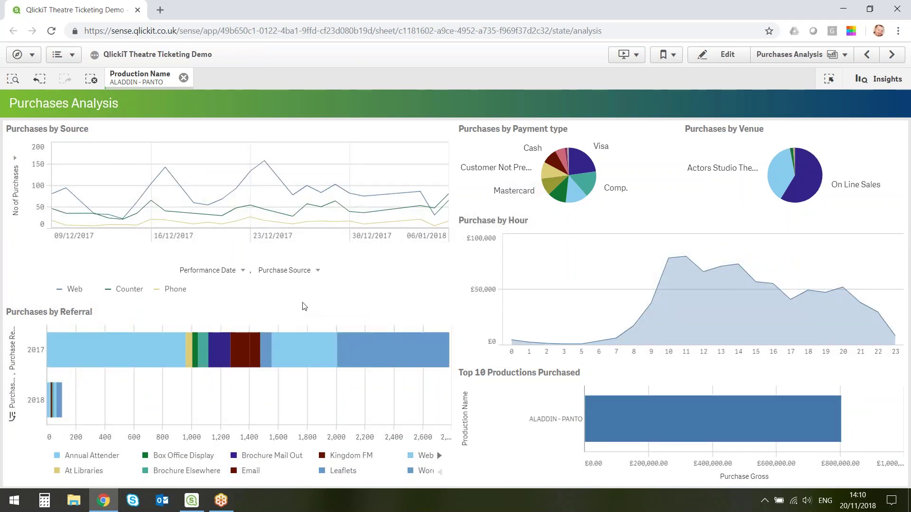
- Filter the Purchases by Referral chart to Kingdom FM and examine the resulting Purchases by Venue and Purchase by Hour charts
left_click(368, 459)
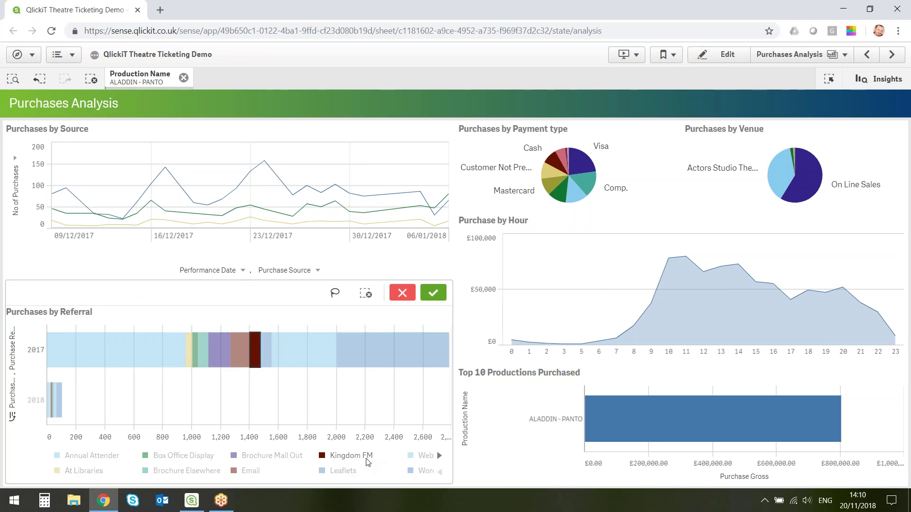
left_click(433, 294)
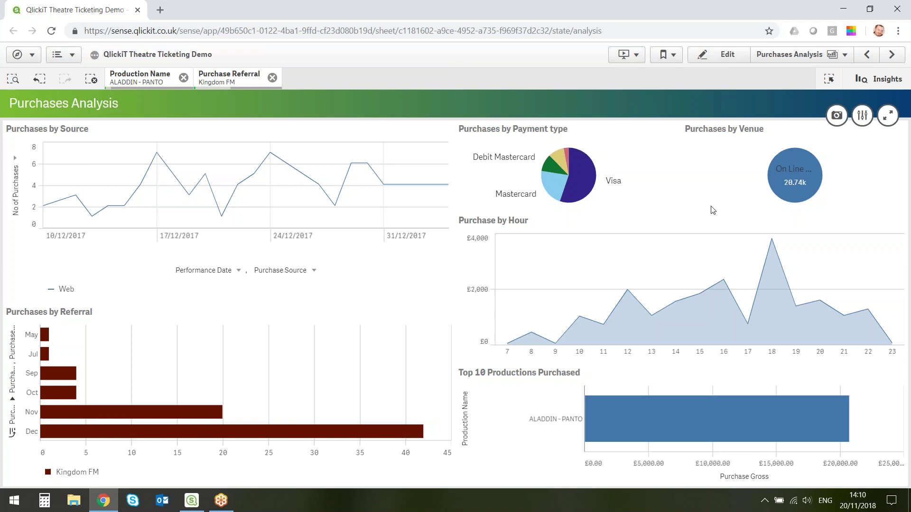
mouse_move(810, 190)
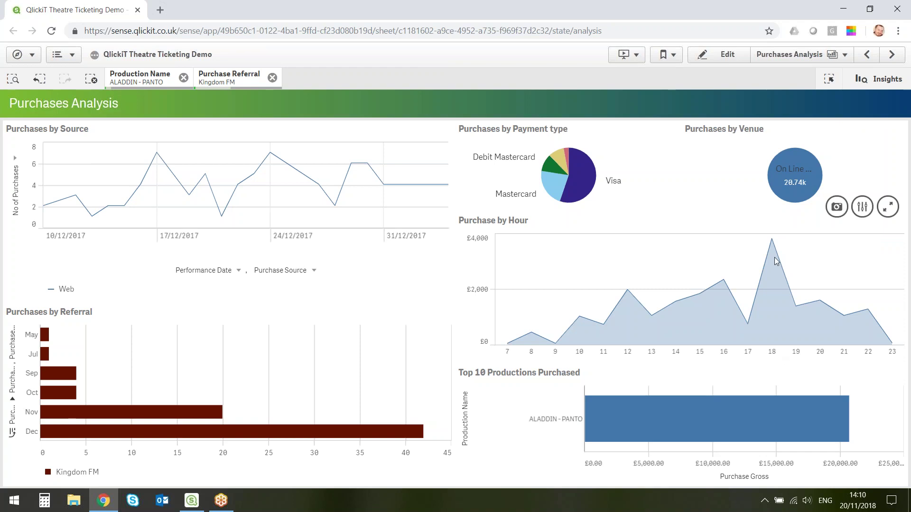
mouse_move(772, 243)
- Clear the purchase referral and production name selections and open the Customer Analysis 1 sheet
left_click(272, 78)
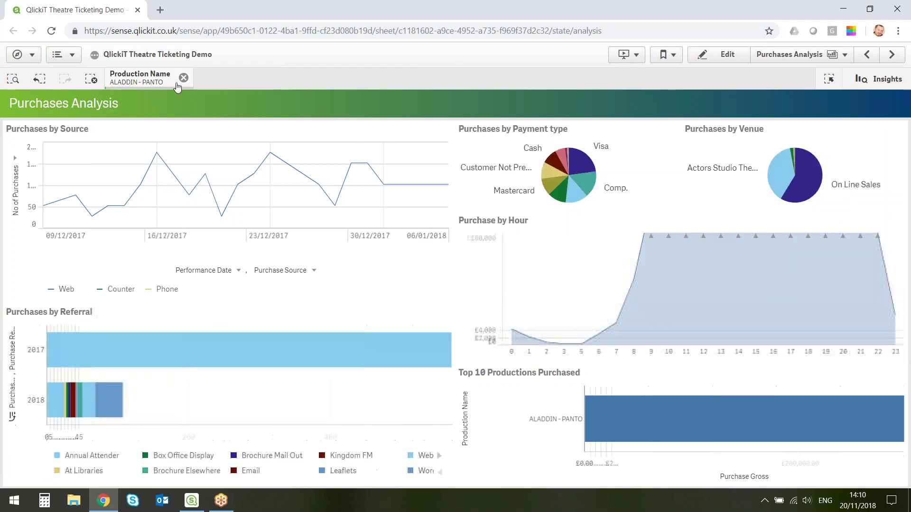
left_click(183, 78)
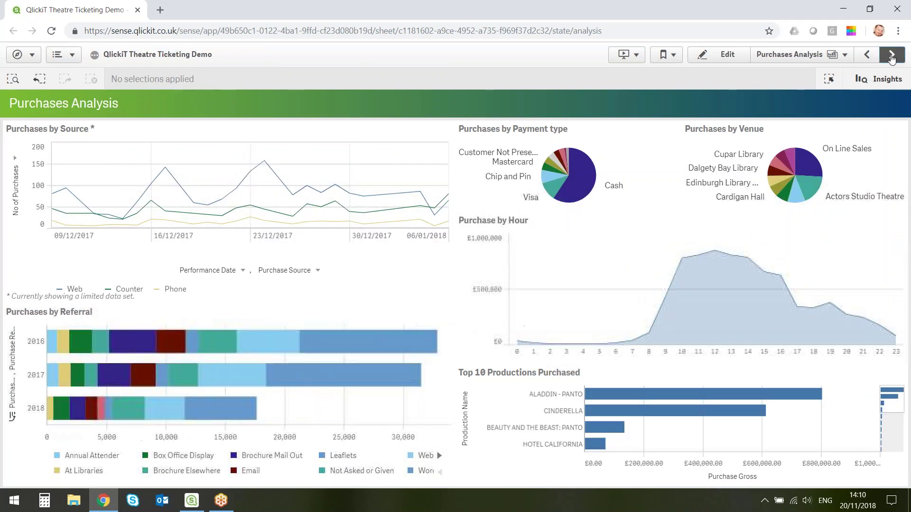
left_click(891, 54)
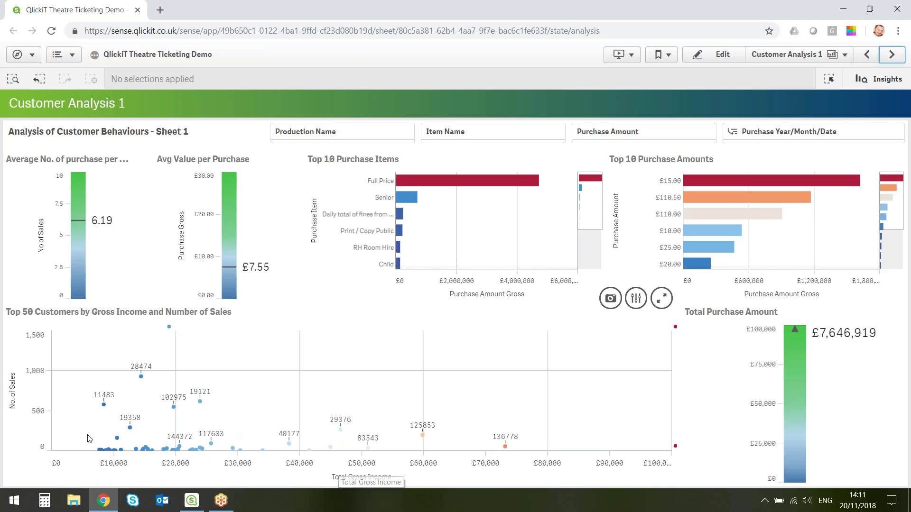
- Lasso-select the five labelled customers with the higher sales counts on the Top 50 Customers chart and examine their points
left_click(262, 392)
left_click(561, 292)
mouse_move(243, 397)
left_mouse_down()
mouse_move(204, 365)
mouse_move(89, 363)
mouse_move(111, 430)
mouse_move(189, 434)
mouse_move(242, 397)
left_mouse_up()
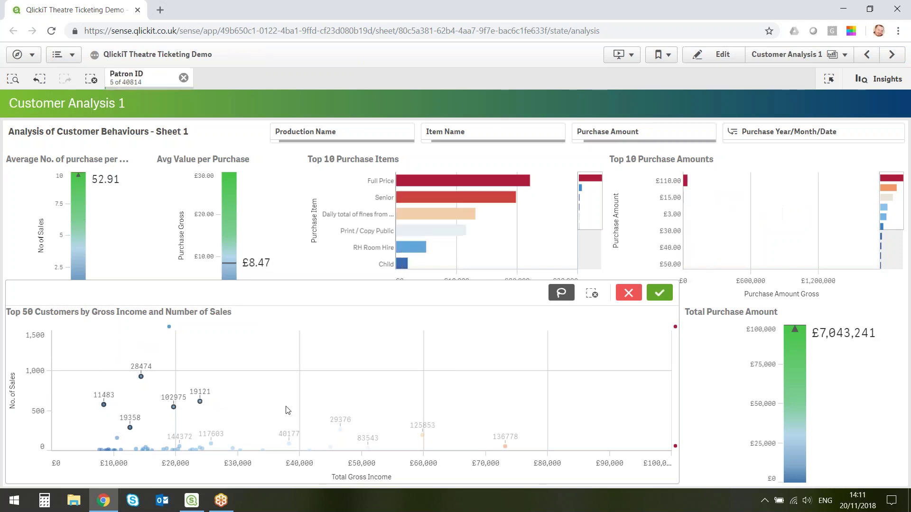
left_click(659, 293)
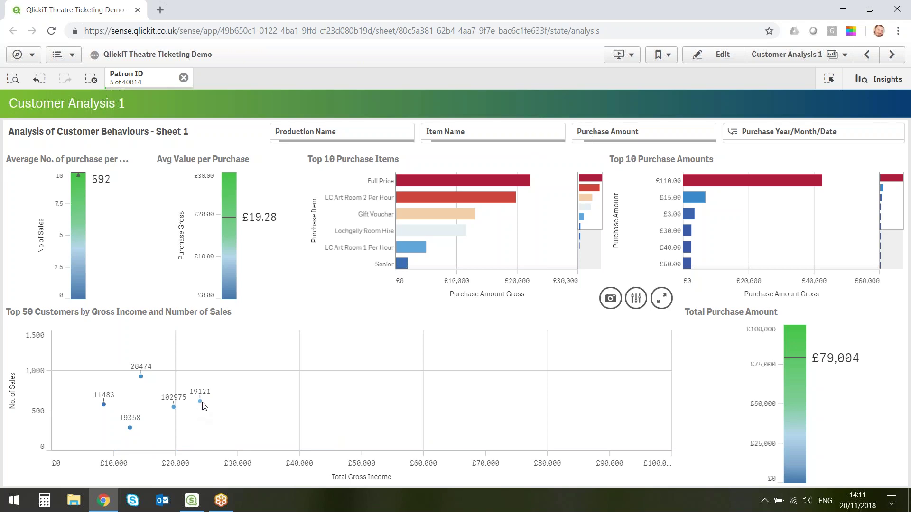
mouse_move(200, 402)
mouse_move(141, 378)
- Clear the patron selection and examine the yearly No of lost customers chart on the Customer Analysis 2 sheet
left_click(184, 79)
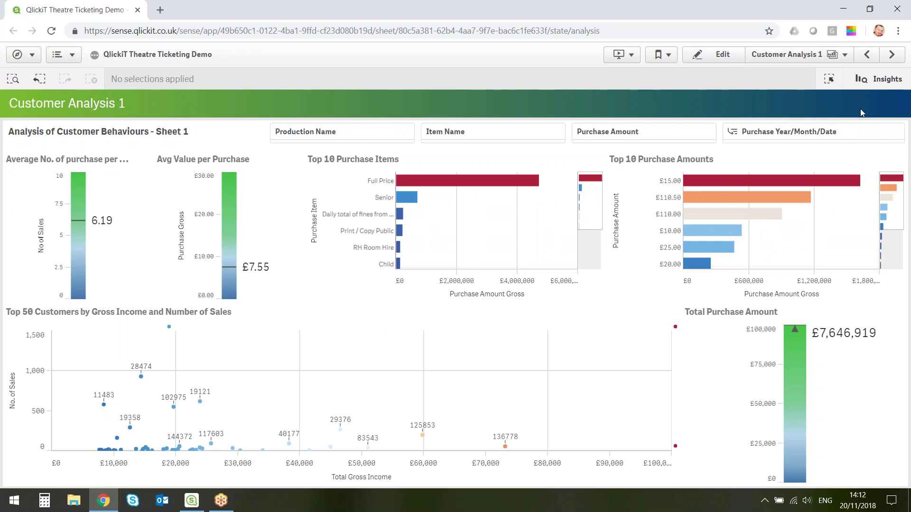
left_click(891, 55)
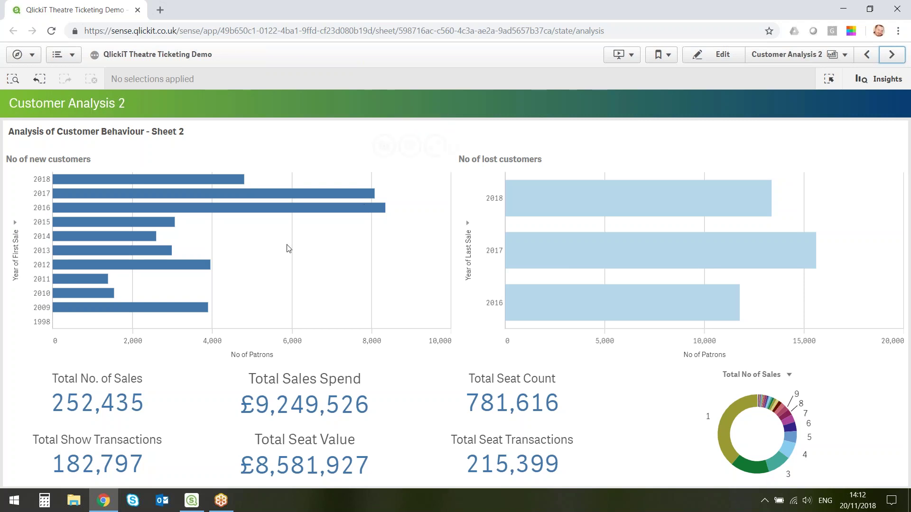
mouse_move(580, 272)
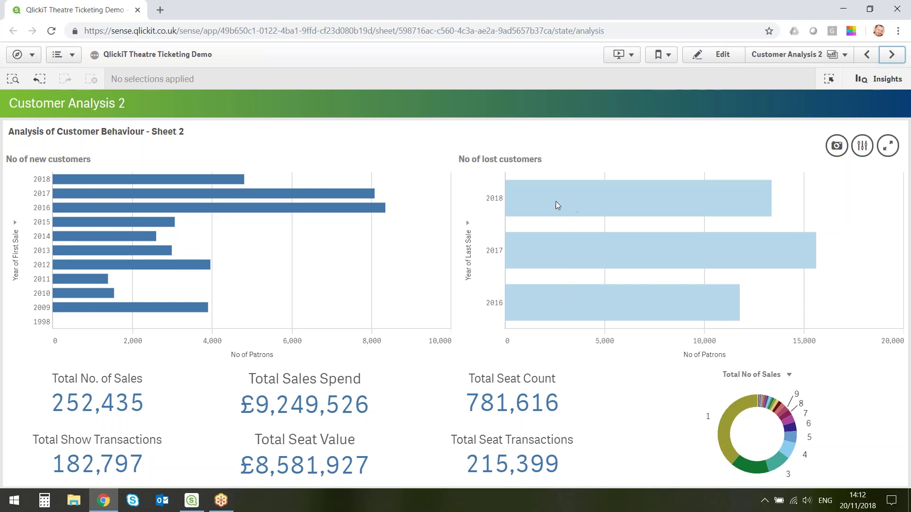
mouse_move(709, 204)
mouse_move(714, 247)
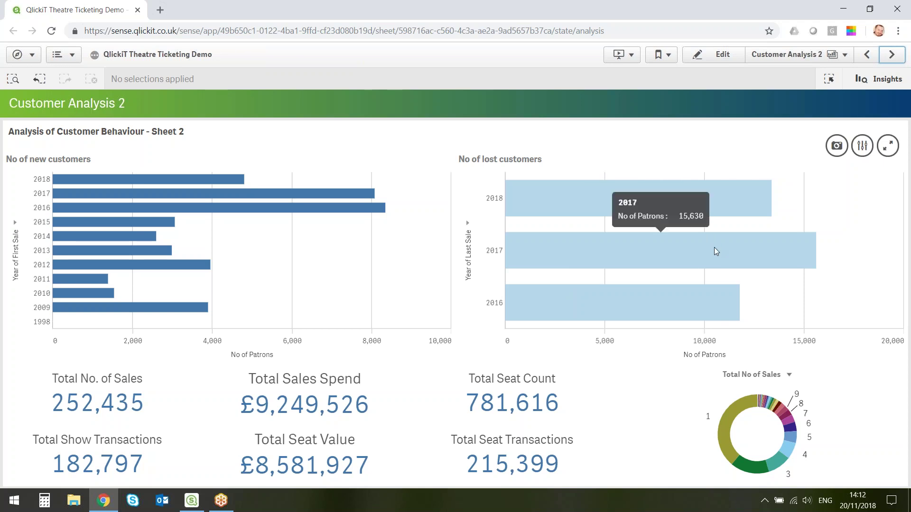
- Filter No of lost customers to 2016 and No of new customers to 2016
left_click(683, 307)
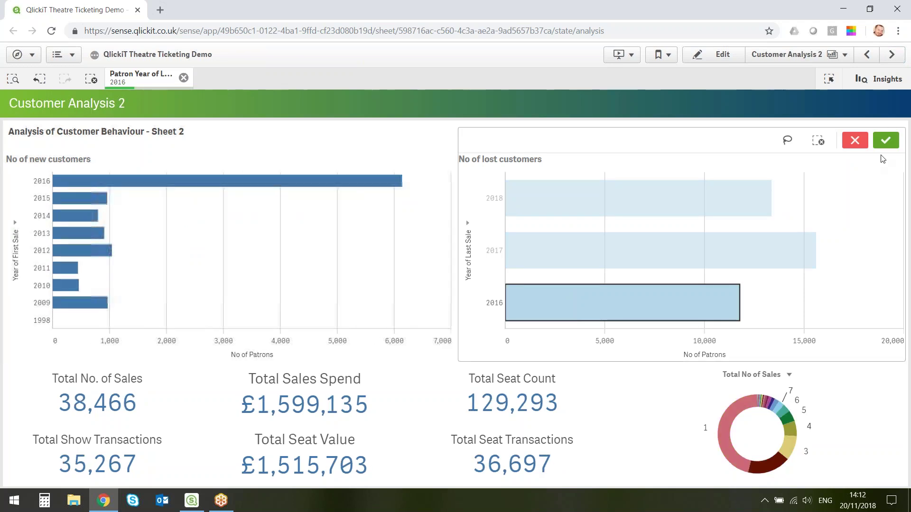
left_click(885, 141)
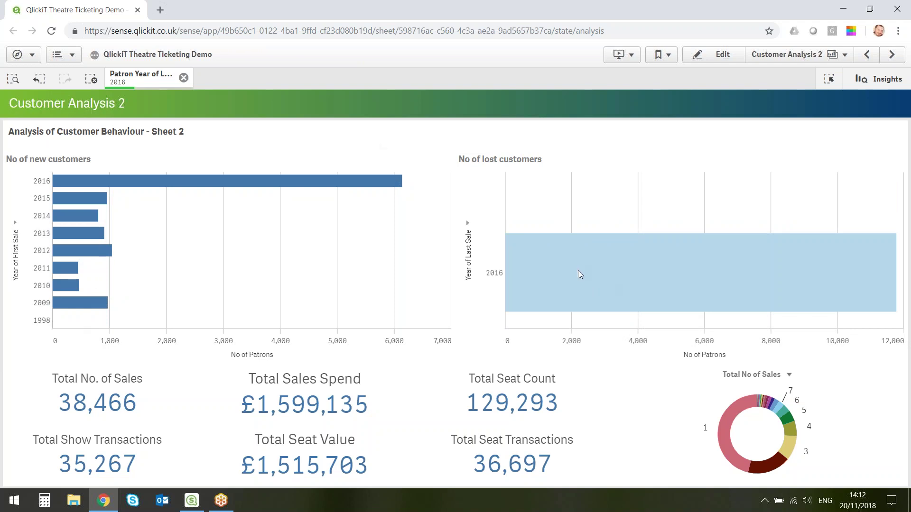
mouse_move(601, 284)
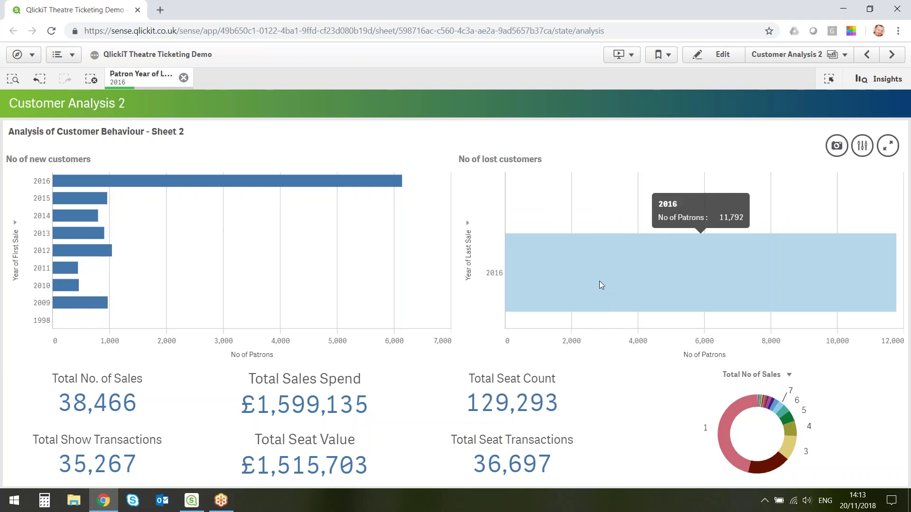
left_click(334, 186)
left_click(435, 143)
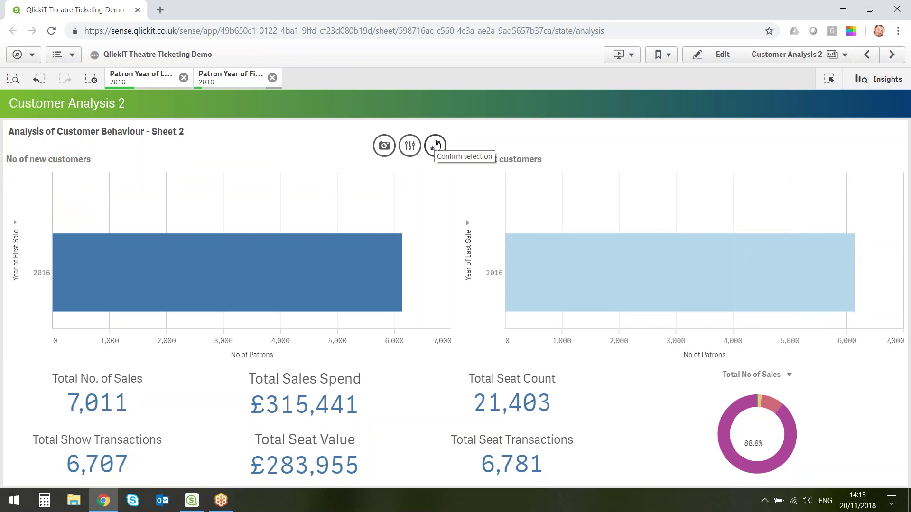
mouse_move(251, 280)
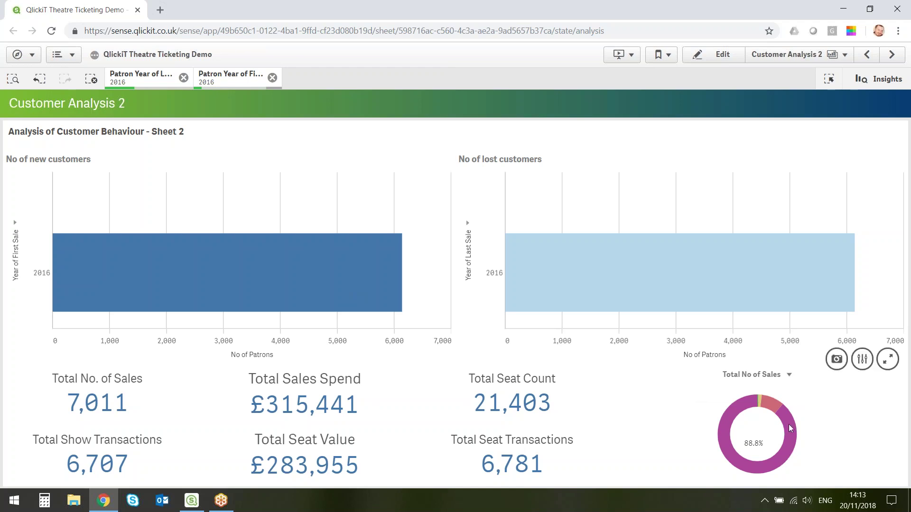
- Switch the donut chart's measure from Total No of Sales to Total Seats Purchased and examine its segments
mouse_move(791, 428)
left_click(754, 376)
left_click(761, 434)
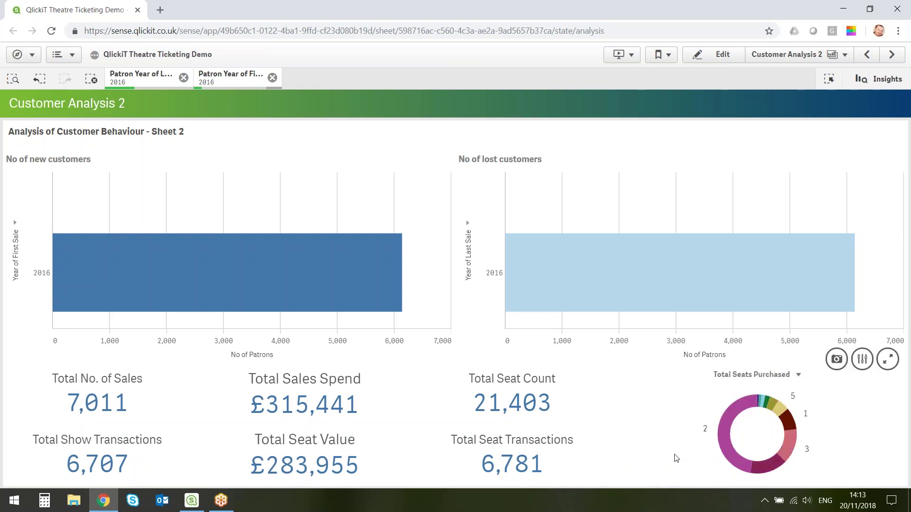
mouse_move(707, 447)
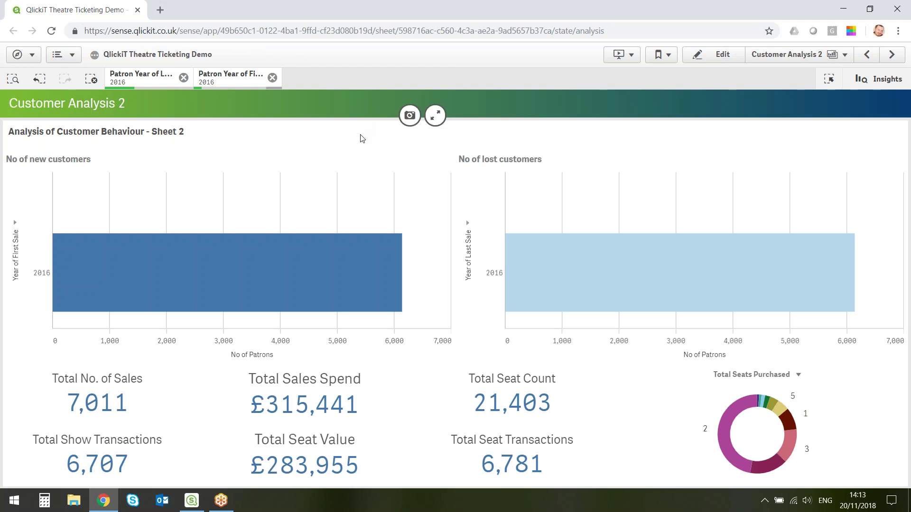
- Clear both patron year selections and open the Customer Analysis 3 - Map sheet
left_click(272, 78)
left_click(184, 77)
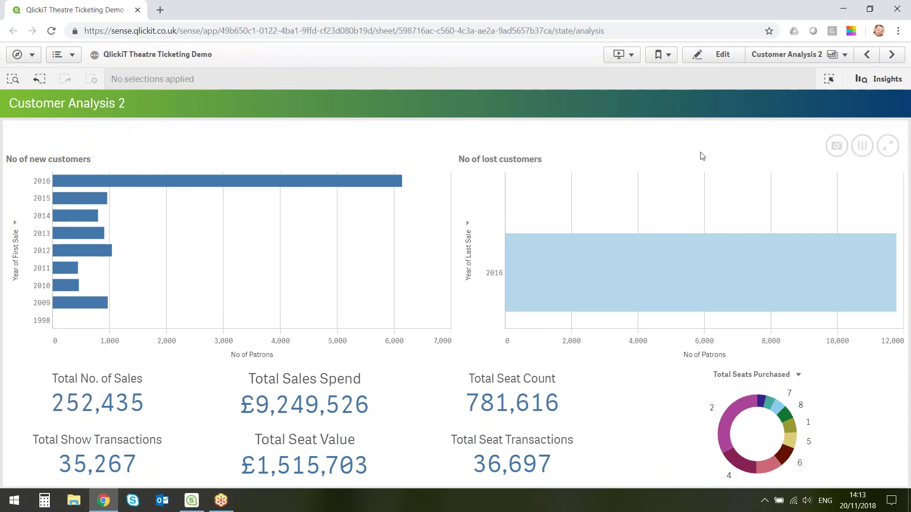
left_click(892, 54)
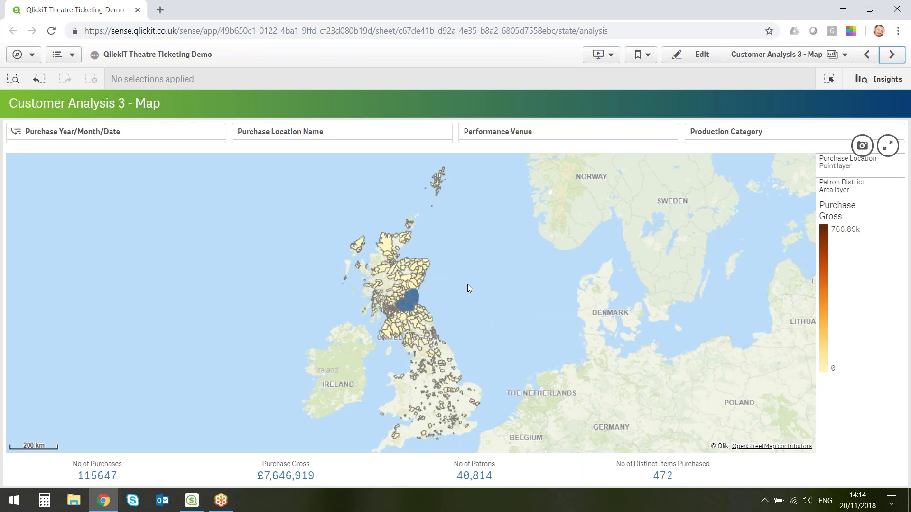
- Lasso central Scotland on the map and apply the selection to the Patron District area layer
left_click(735, 162)
mouse_move(420, 293)
left_mouse_down()
mouse_move(421, 319)
mouse_move(421, 294)
left_mouse_up()
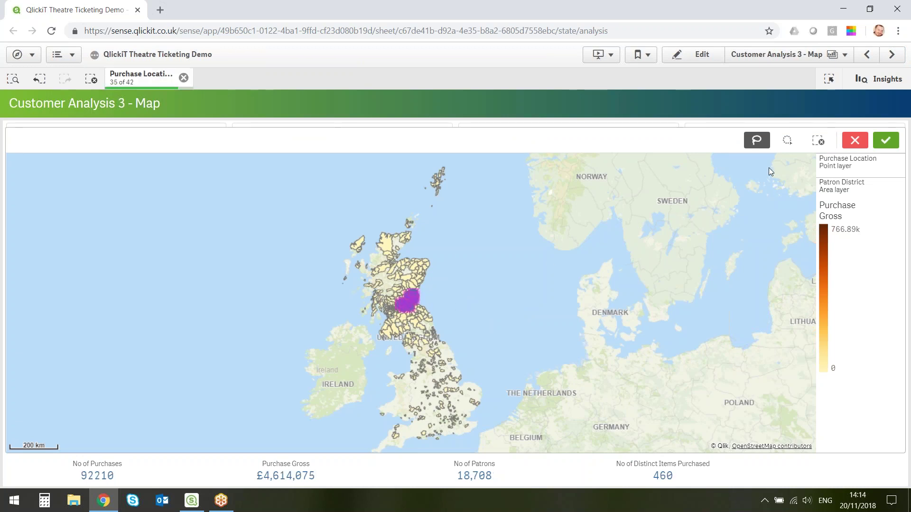
left_click(720, 145)
left_click(671, 163)
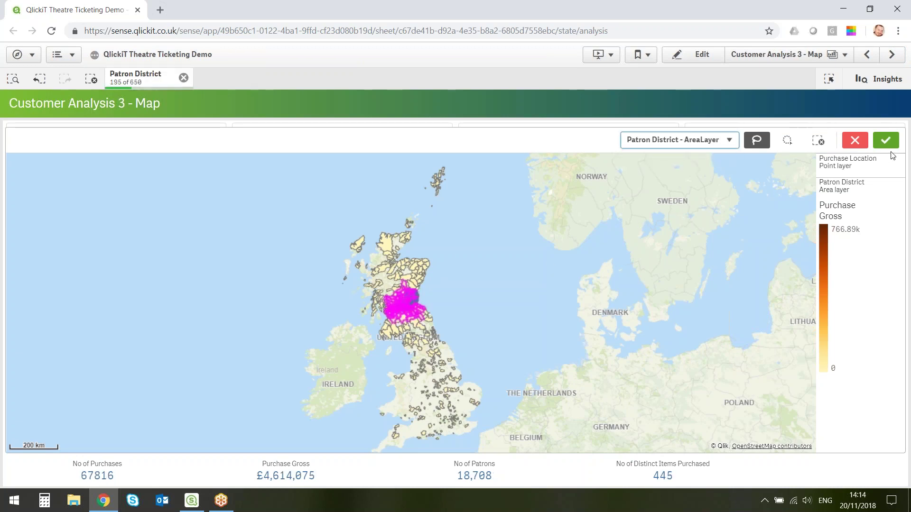
left_click(886, 141)
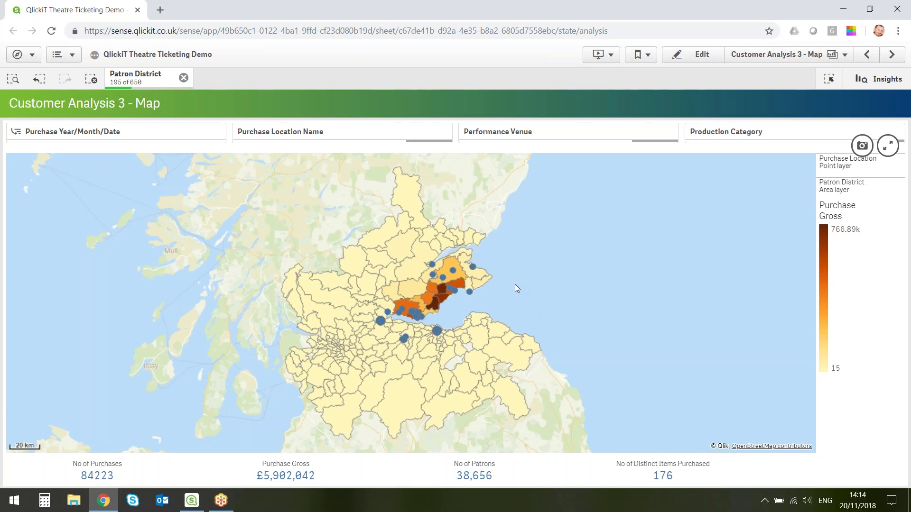
- Clear the patron district selection and filter the map's Production Category to Ballet
left_click(184, 78)
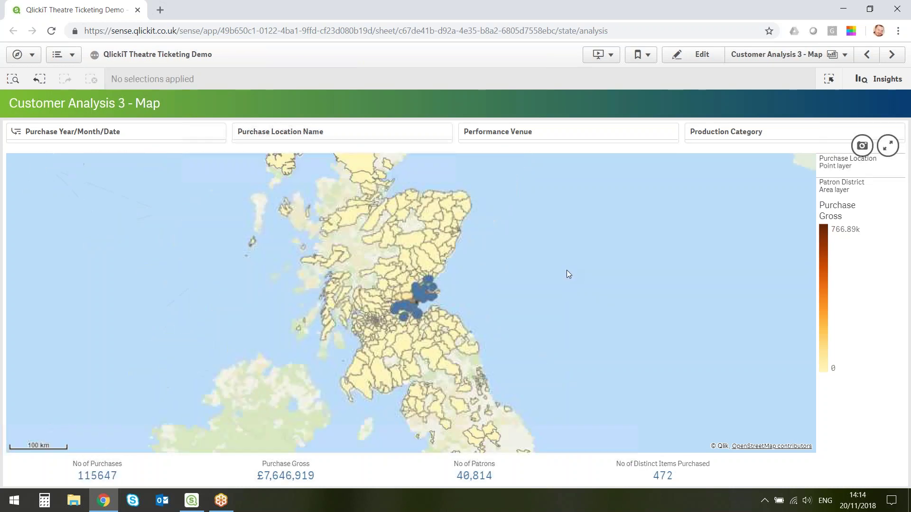
left_click(713, 135)
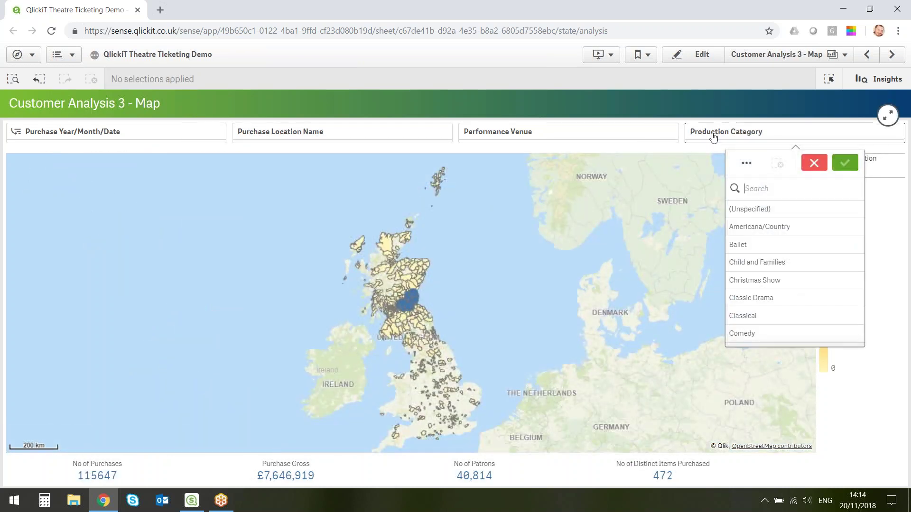
left_click(754, 245)
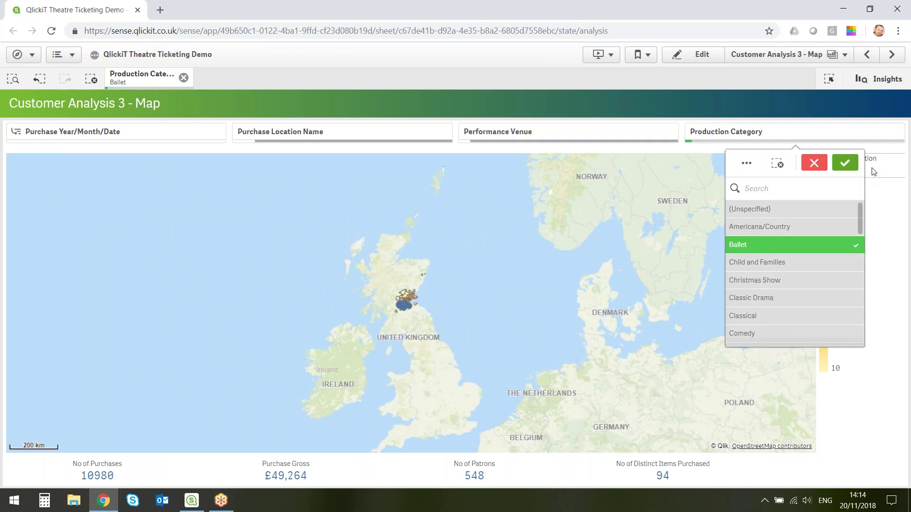
left_click(845, 165)
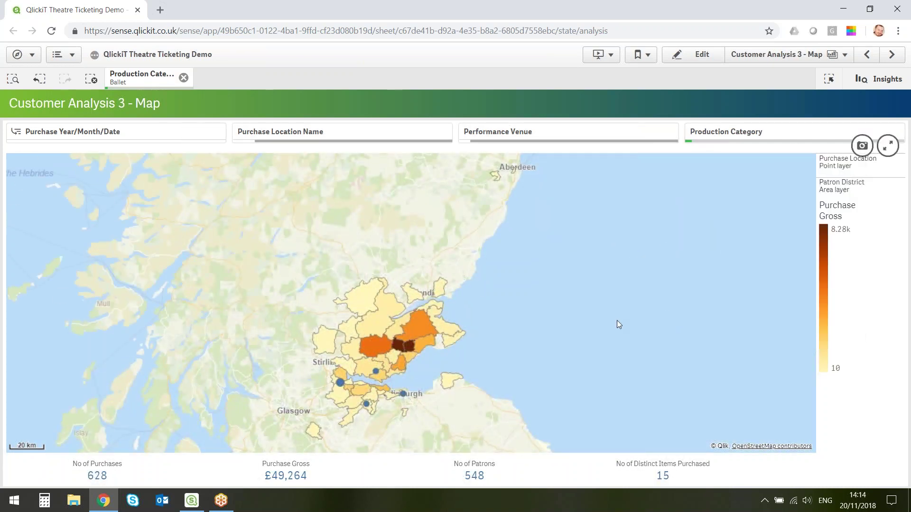
- Select the three darkest adjoining patron districts on the Ballet map, and discard that selection
left_click(407, 349)
left_click(392, 348)
left_click(385, 349)
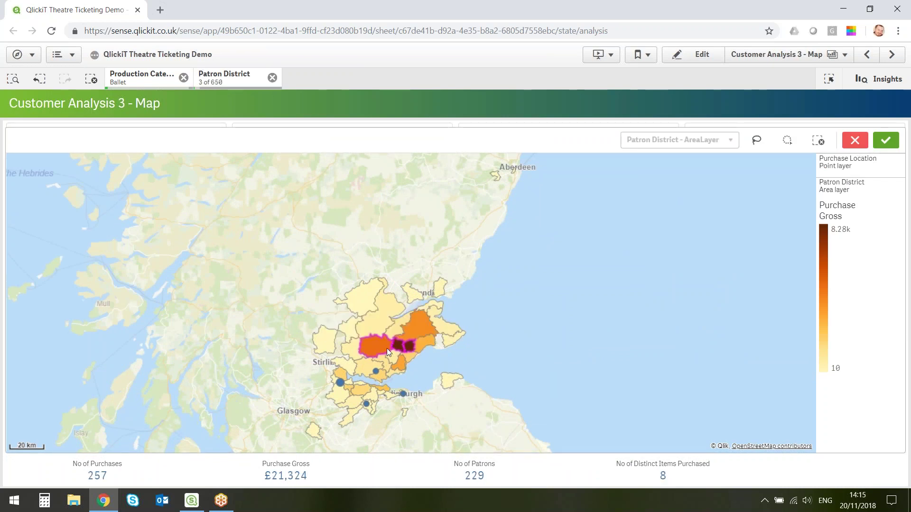
left_click_drag(370, 369, 417, 317)
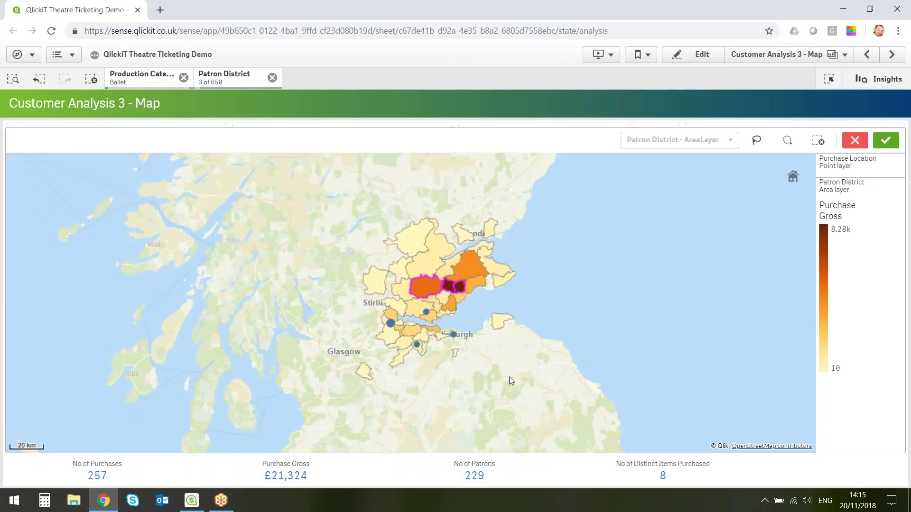
left_click(454, 287)
left_click(430, 288)
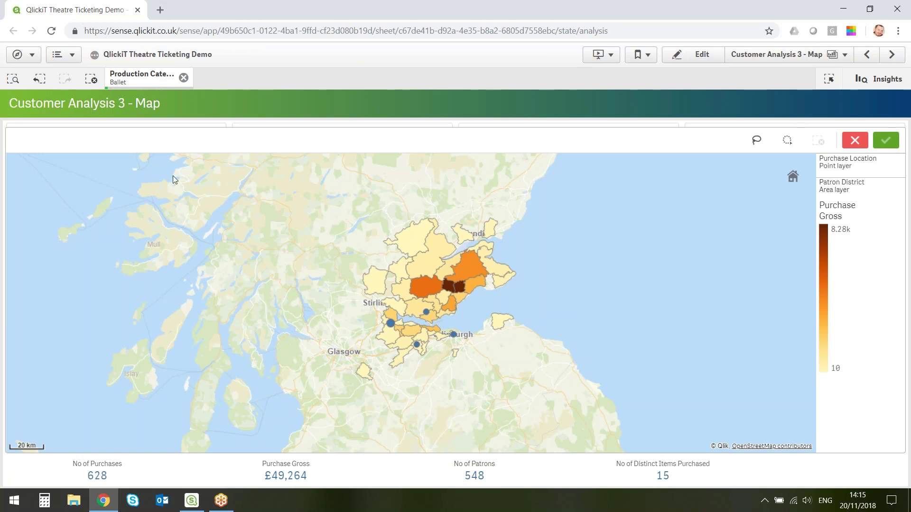
left_click(850, 145)
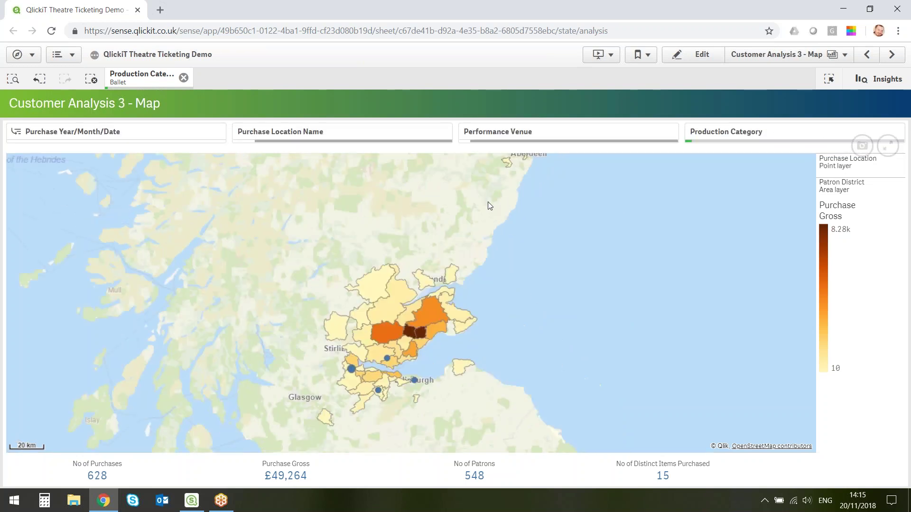
- Clear the Ballet production category selection and open the Results - Patrons sheet
left_click(184, 77)
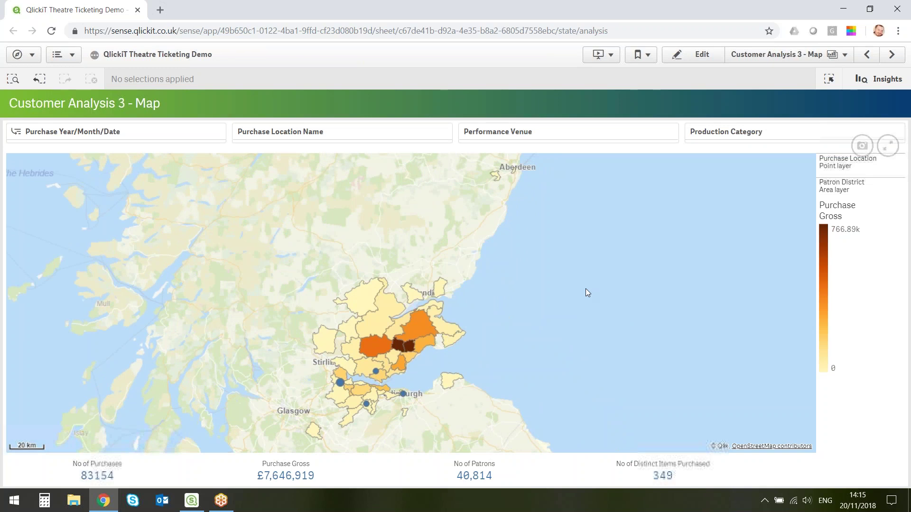
left_click(891, 57)
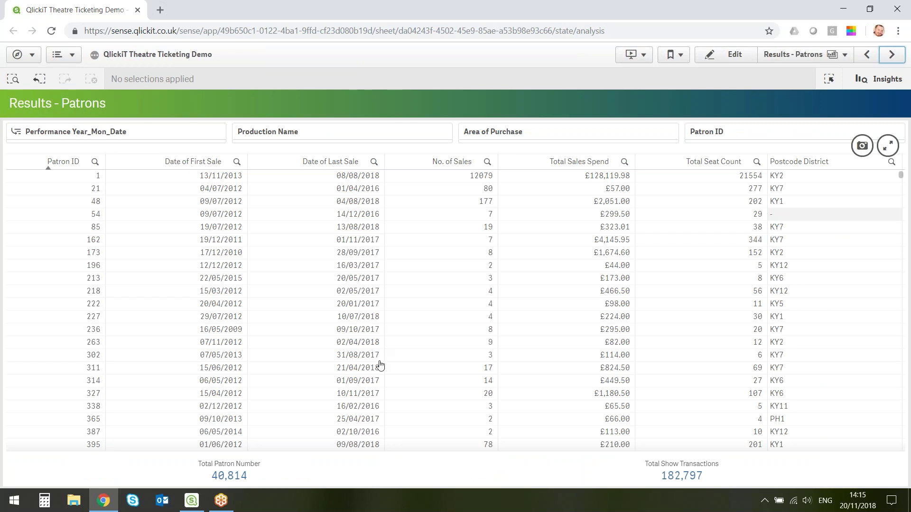
- Sort the patron table by Total Sales Spend in descending order, and re-sort it by No. of Sales, highest first
left_click(579, 161)
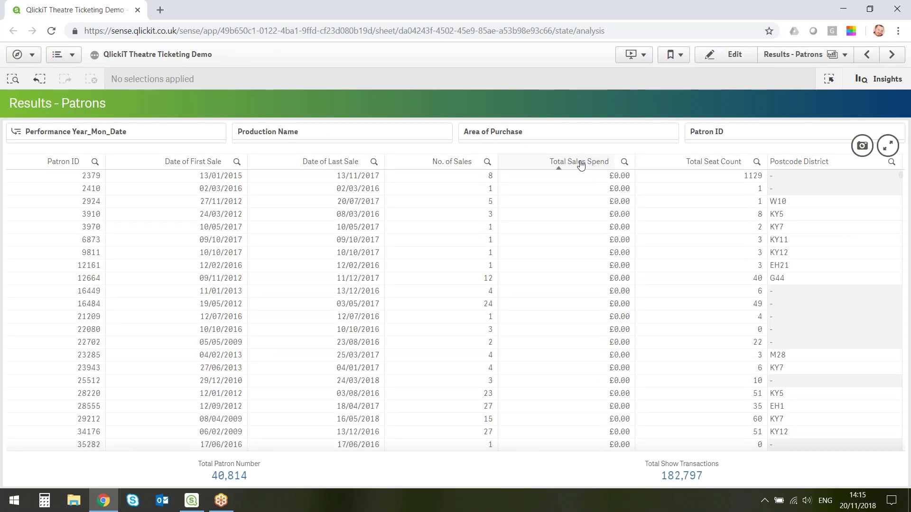
left_click(558, 166)
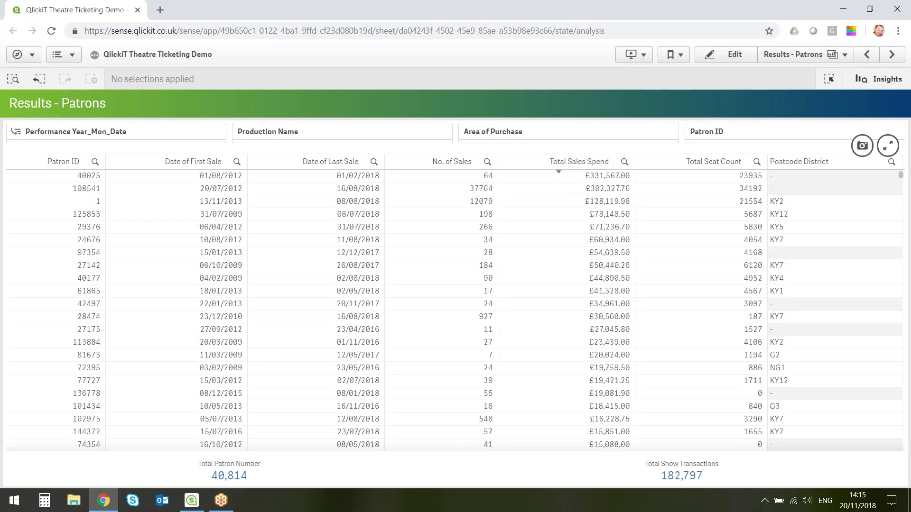
left_click(433, 164)
left_click(433, 164)
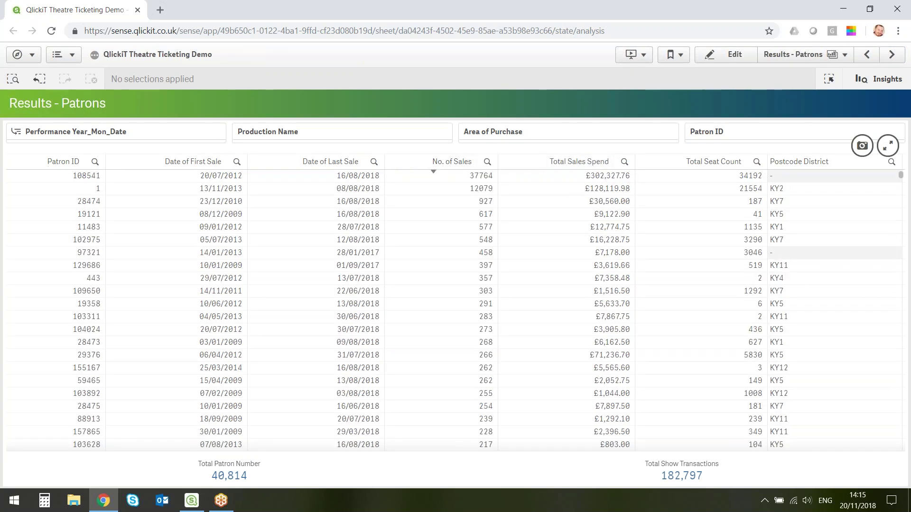
- Filter the patron table to postcode district KY5
left_click(787, 216)
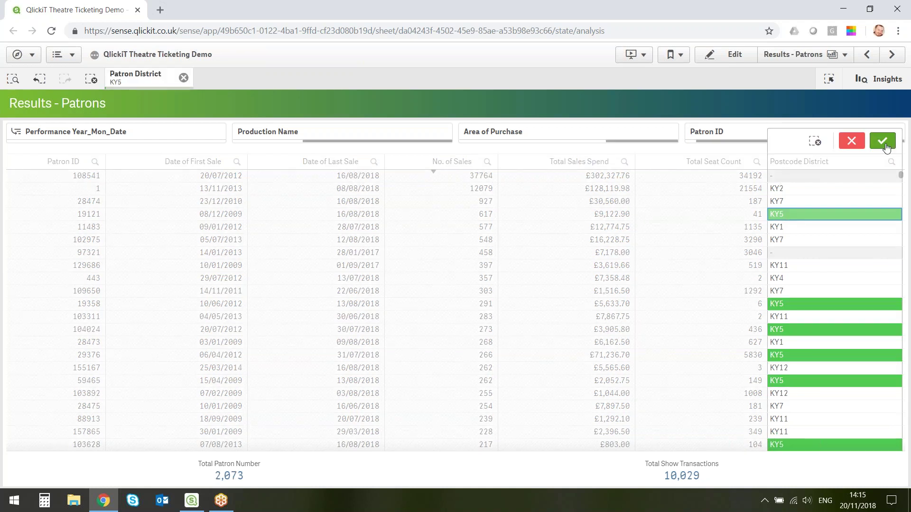
left_click(882, 144)
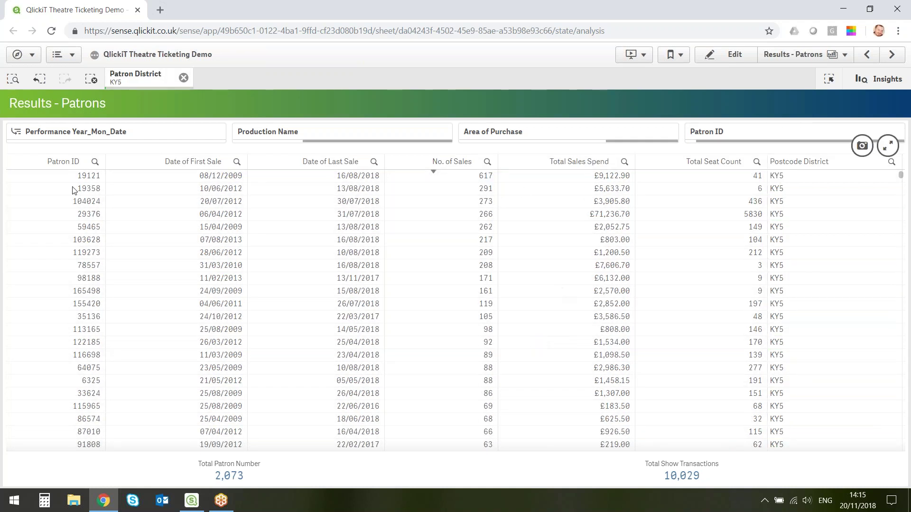
- Select the KY5 patron with the most sales and return to the Customer Analysis 3 - Map sheet
left_click(86, 177)
left_click(86, 140)
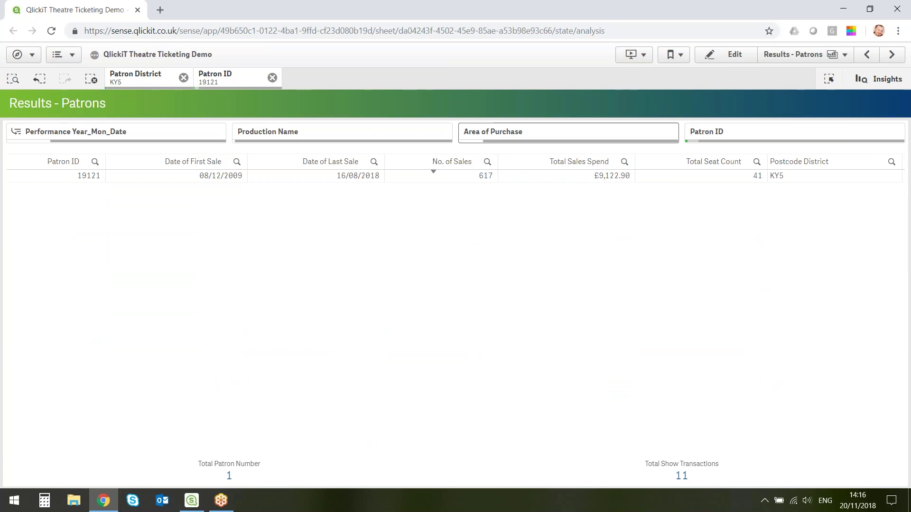
left_click(867, 55)
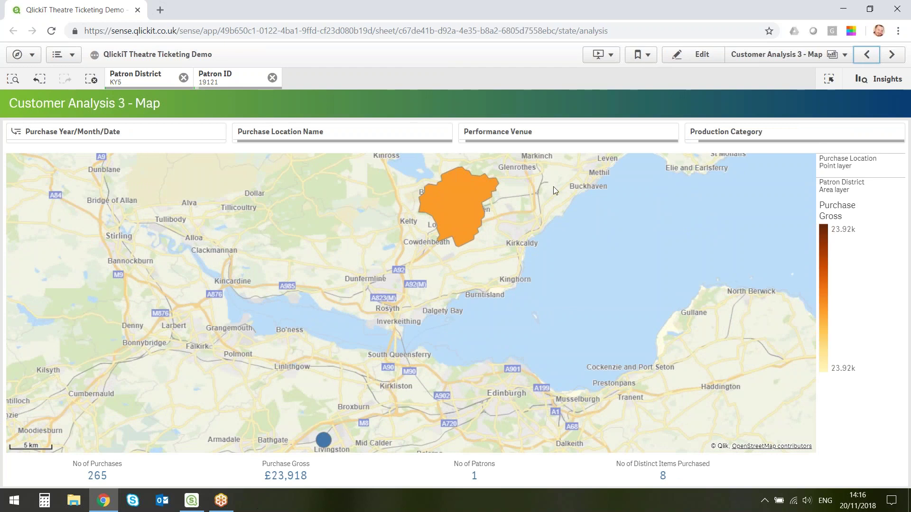
- Examine the selected patron's figures on the Customer Analysis 2 and Customer Analysis 1 sheets
left_click(867, 54)
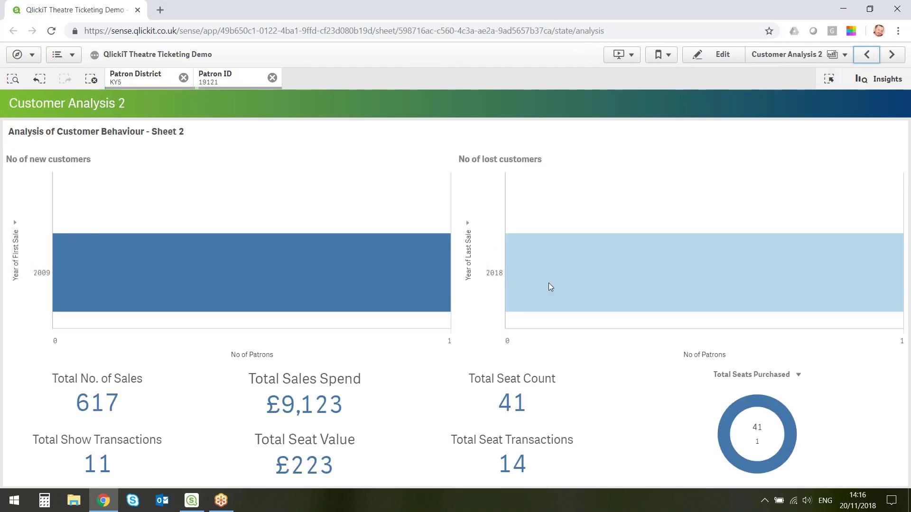
left_click(868, 55)
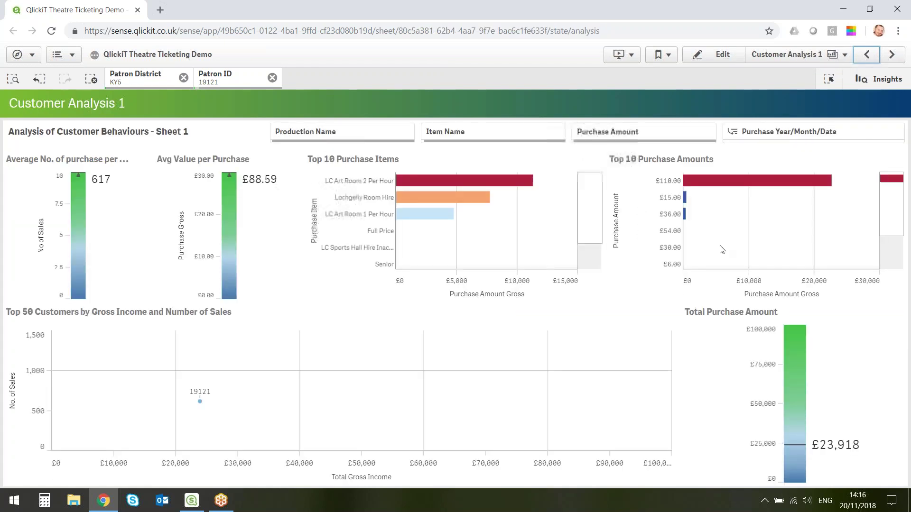
mouse_move(658, 366)
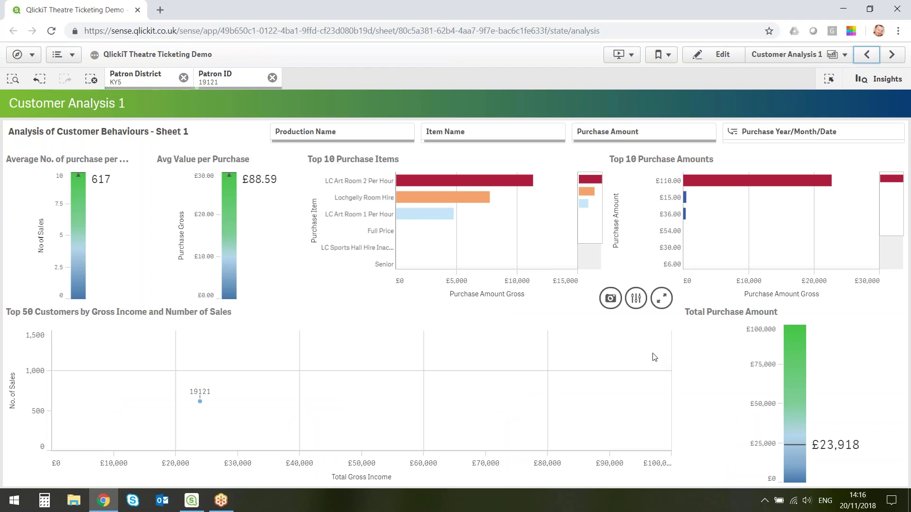
- Return to the Results - Patrons sheet and clear the Patron ID and Patron District selections
left_click(791, 55)
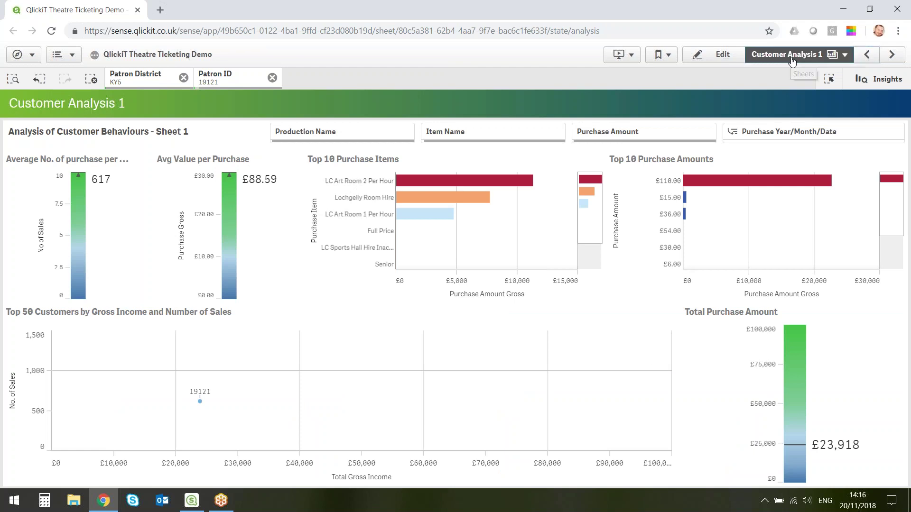
left_click(454, 254)
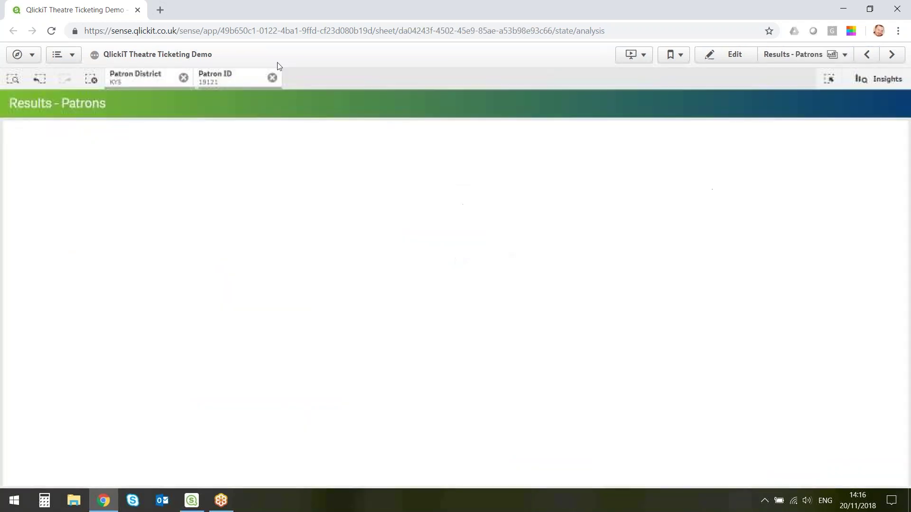
left_click(272, 78)
left_click(183, 78)
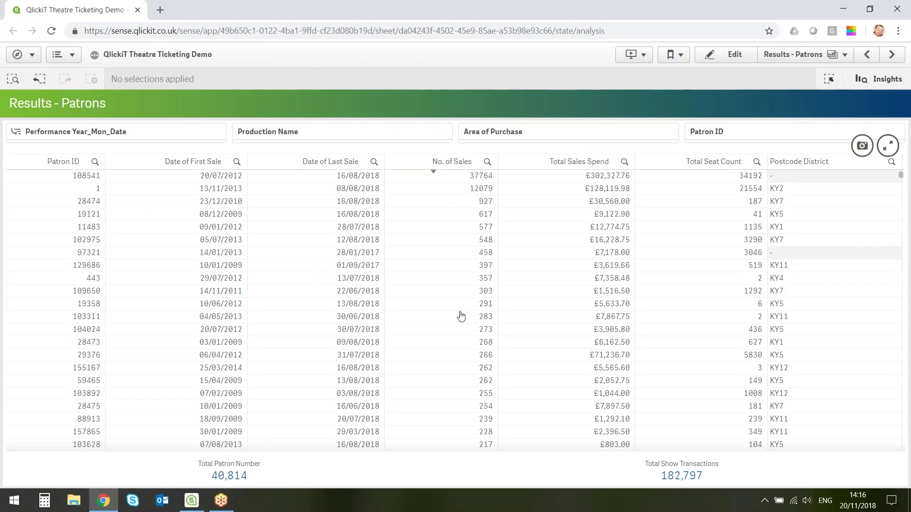
- Open the Results - Purchases sheet and filter it to the purchase item 2 for 1 Adult
left_click(892, 54)
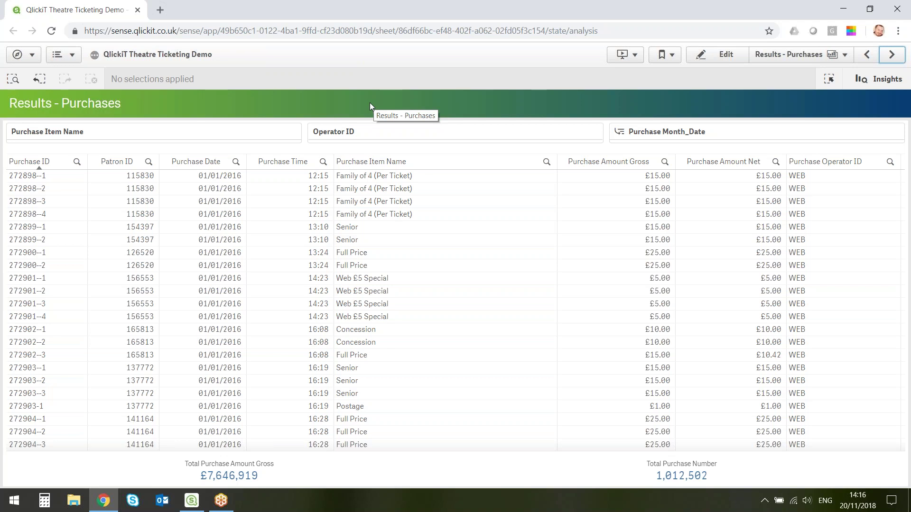
left_click(198, 137)
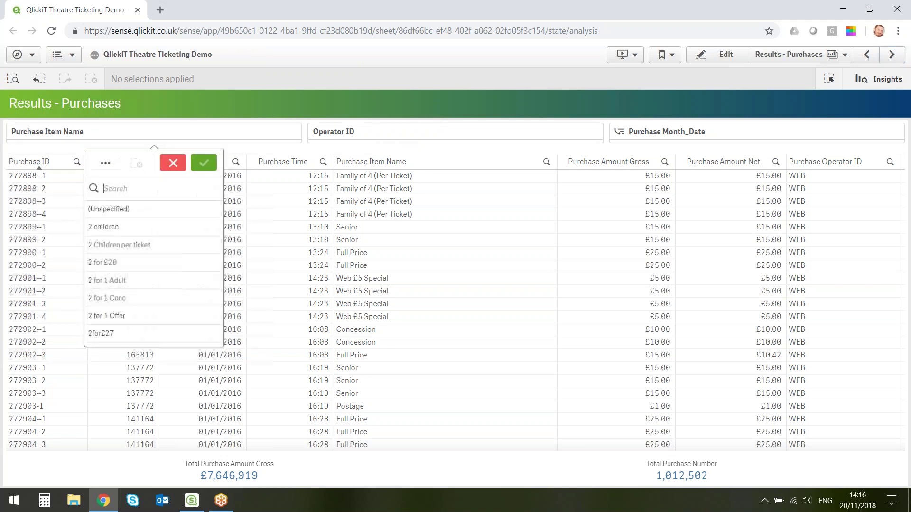
left_click(121, 285)
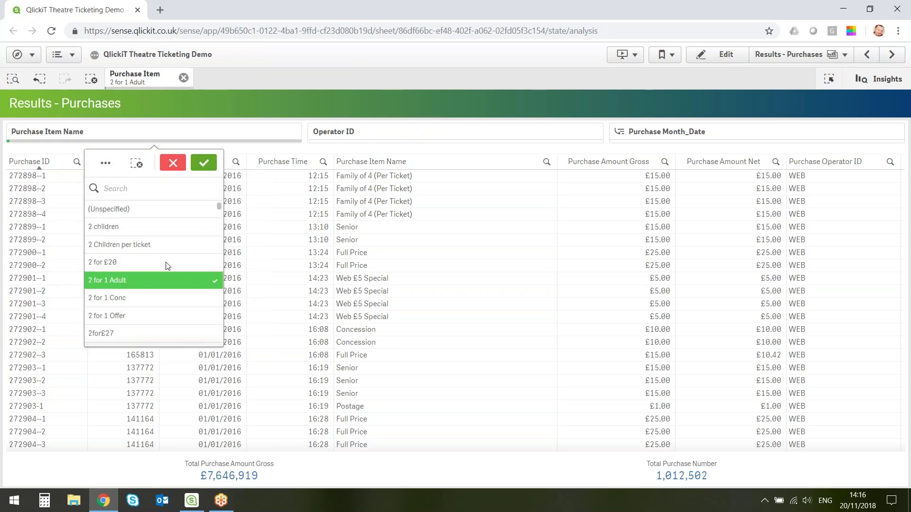
left_click(204, 164)
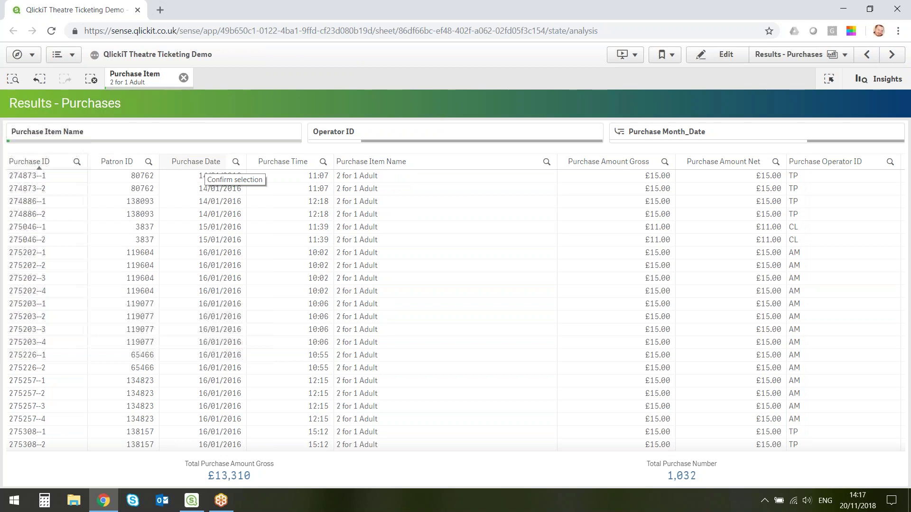
- Filter the purchases to operator HW and sort the table by Purchase Date, newest first
left_click(359, 139)
left_click(451, 315)
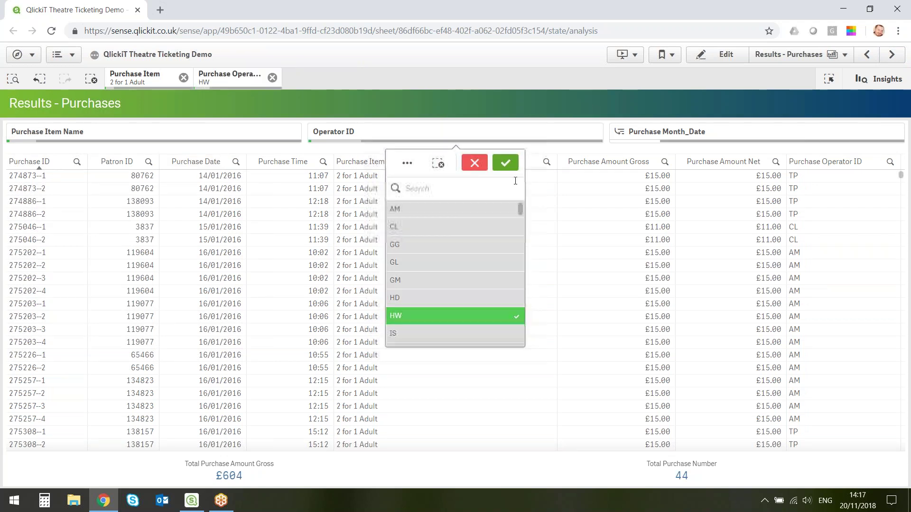
left_click(505, 163)
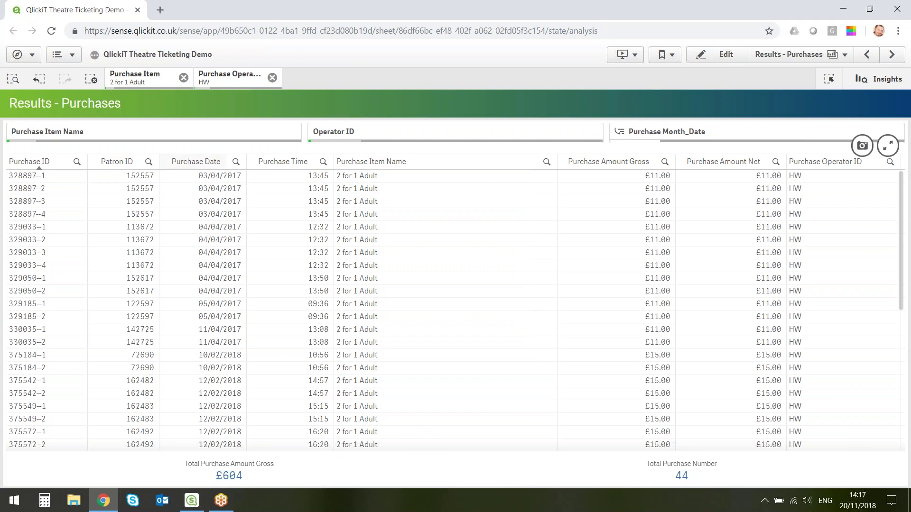
left_click(192, 163)
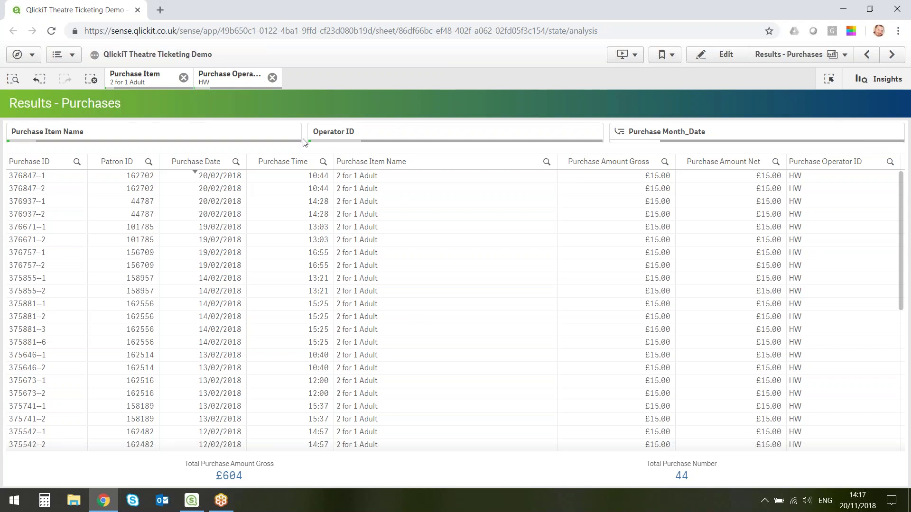
- Clear the operator and purchase item selections and open the Results - Productions / Performances sheet
left_click(273, 79)
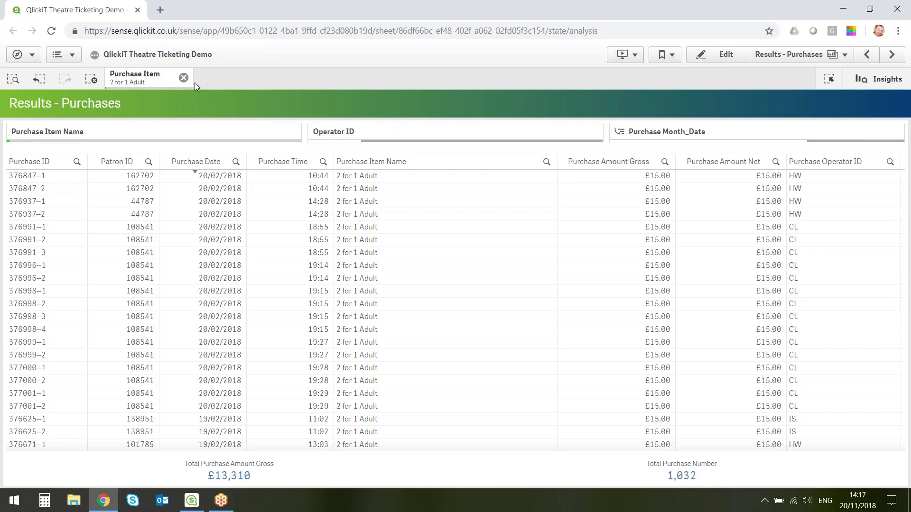
left_click(184, 78)
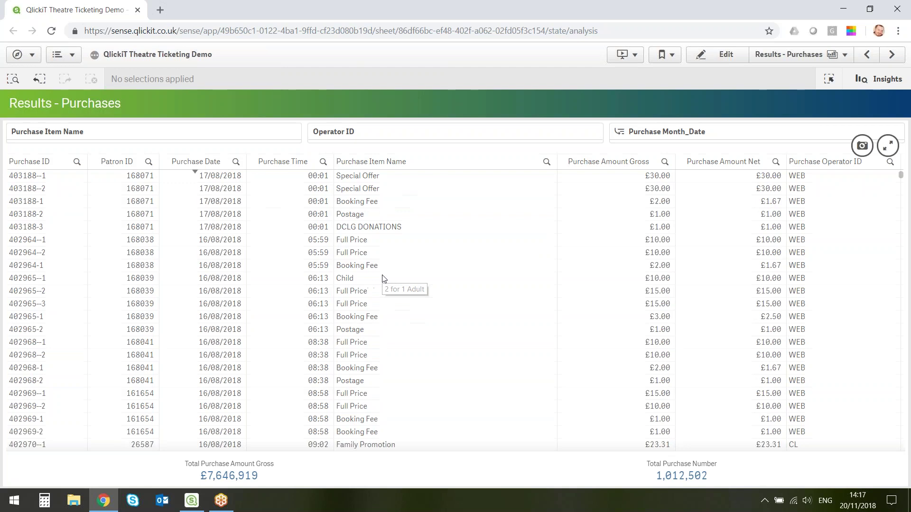
left_click(892, 55)
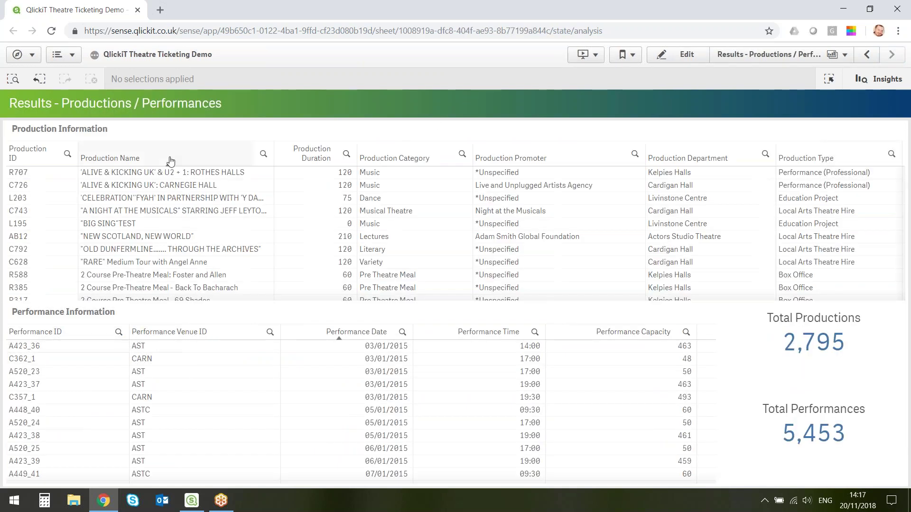
- Search the production names for "alad", filter to ALADDIN - PANTO, and look through its performance list
left_click(263, 153)
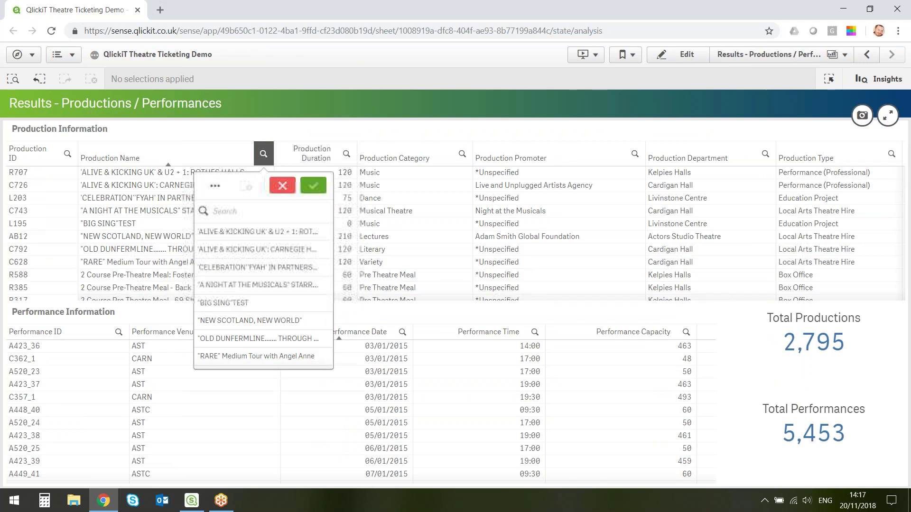
type("alad")
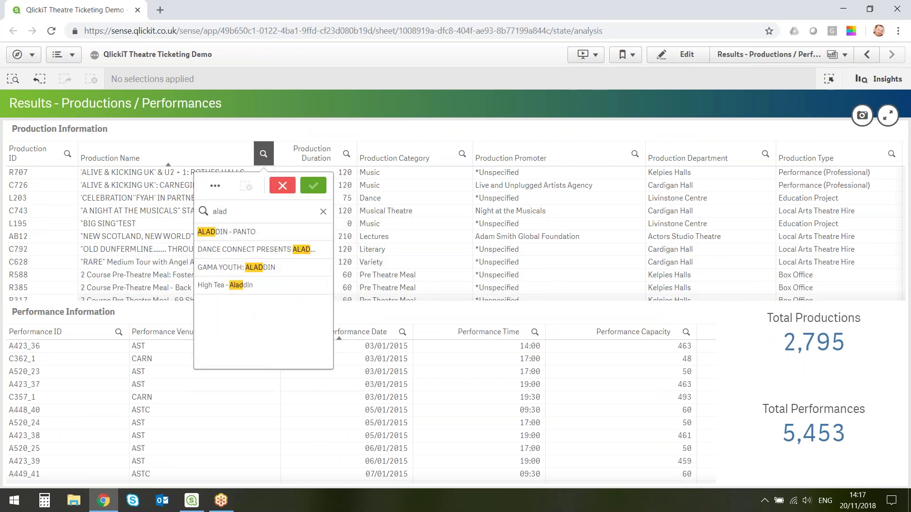
left_click(254, 233)
left_click(313, 185)
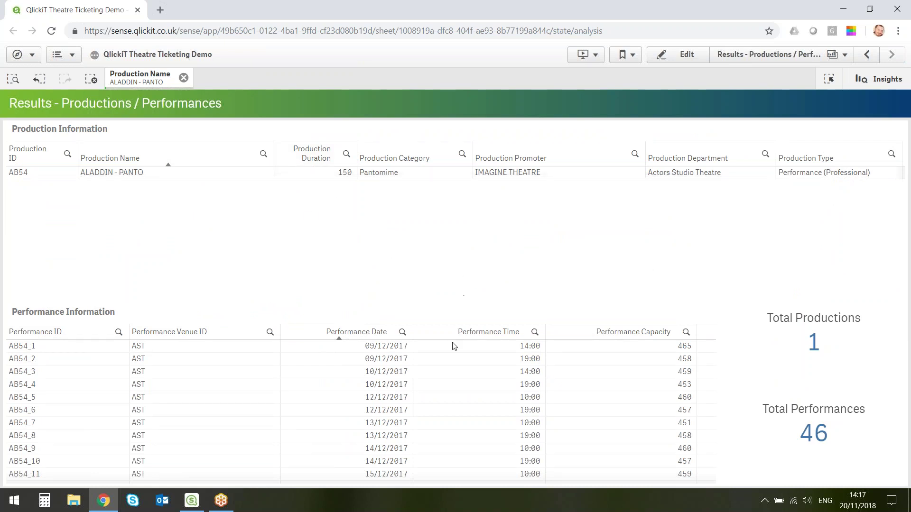
scroll(494, 371, "down", 10)
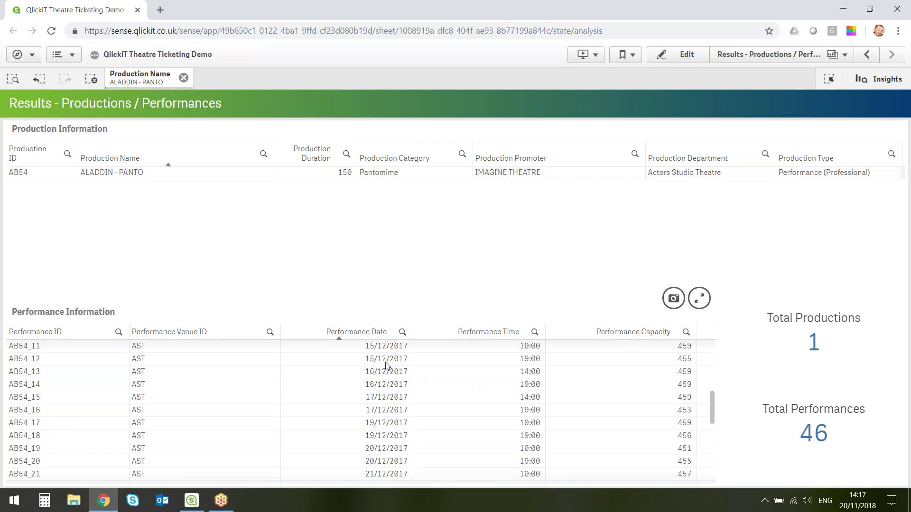
scroll(686, 372, "up", 10)
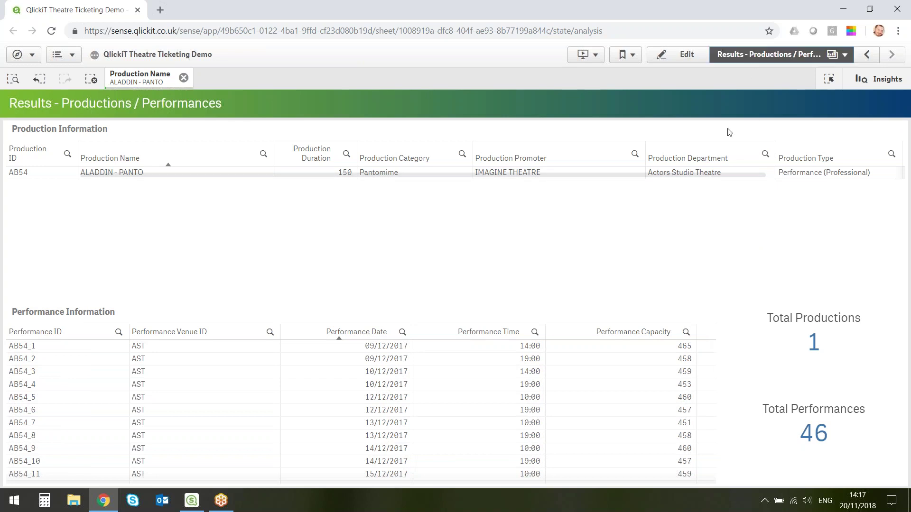
- View the production on the Production / Performance Analysis and Dashboard sheets, and clear the Production Name selection
left_click(756, 59)
left_click(430, 158)
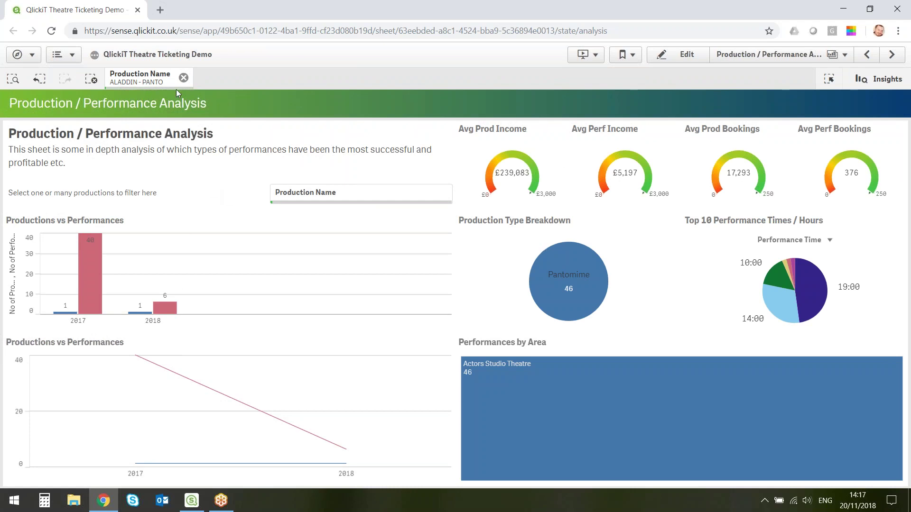
left_click(867, 55)
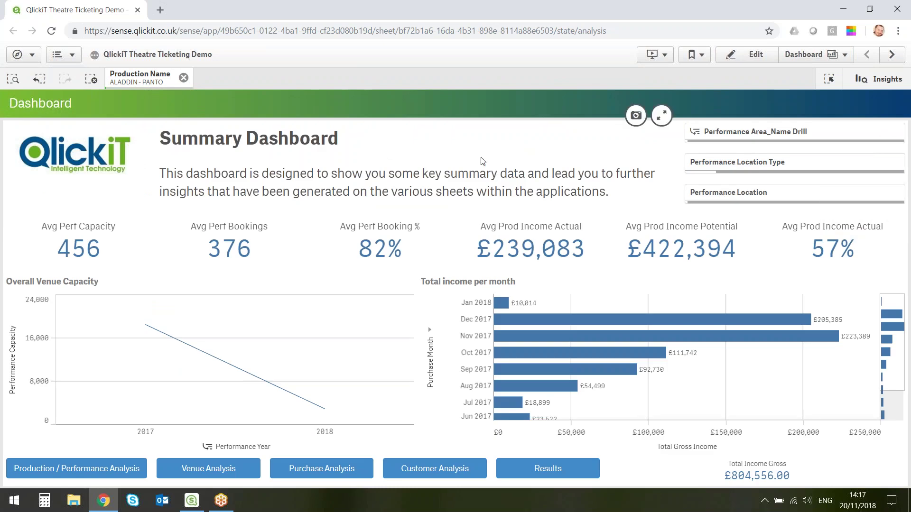
left_click(184, 78)
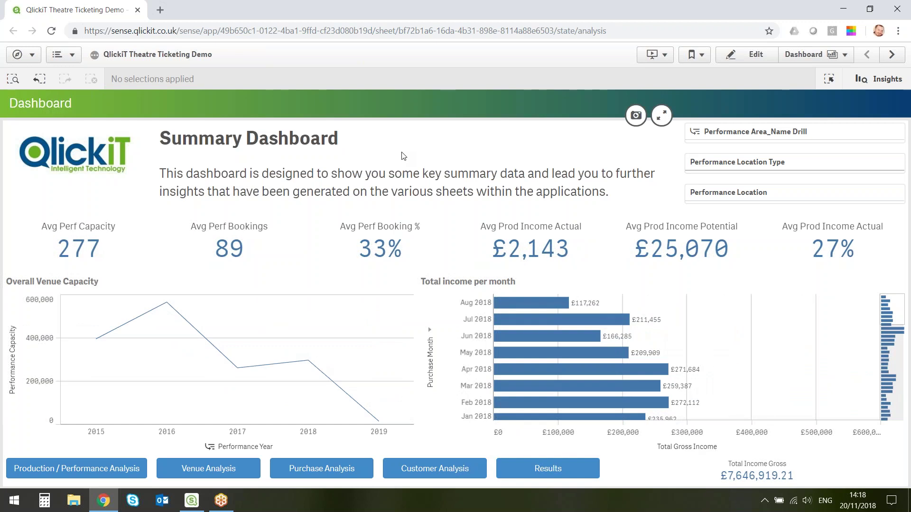
- Create a new sheet, keep the title My new sheet, and open it
left_click(820, 56)
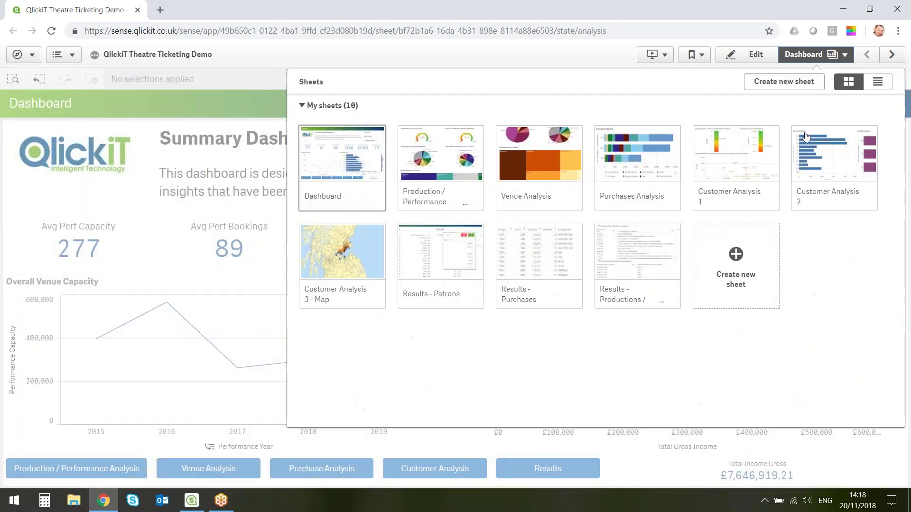
left_click(736, 254)
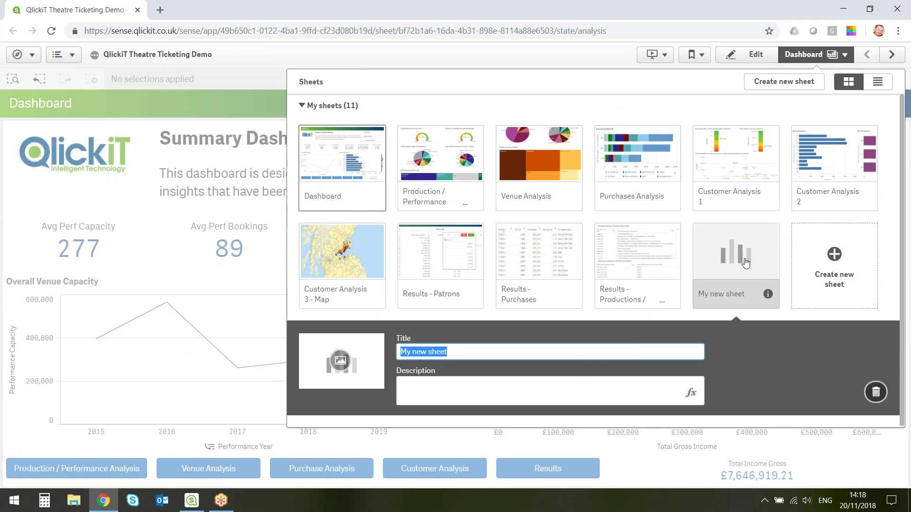
left_click(741, 251)
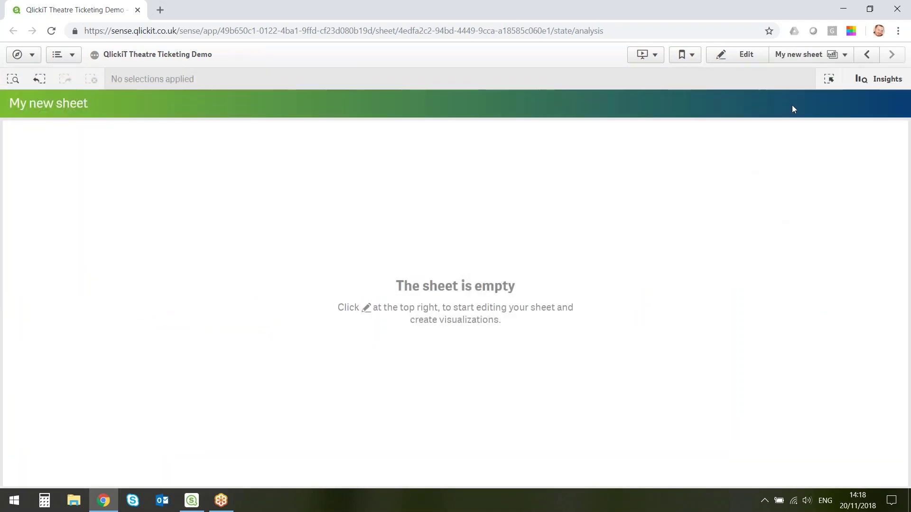
- Generate insights from the app's data and browse the suggested charts
left_click(878, 80)
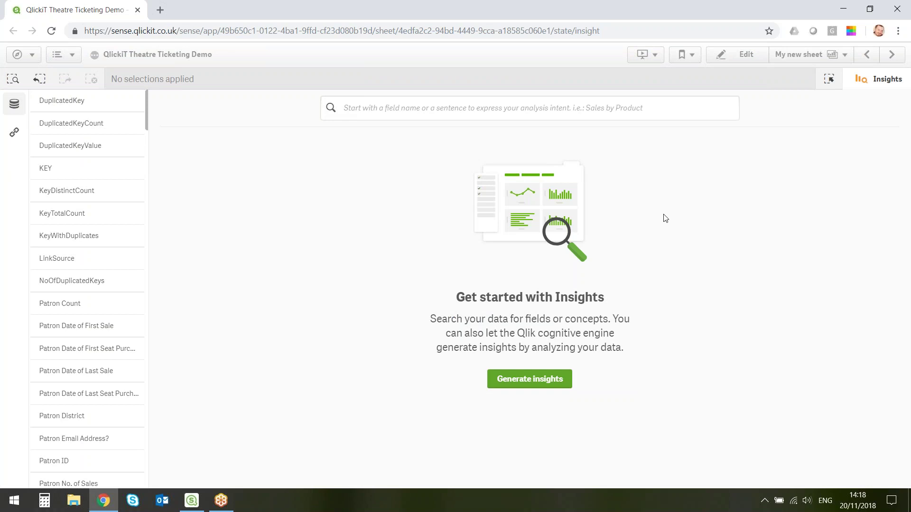
left_click(542, 384)
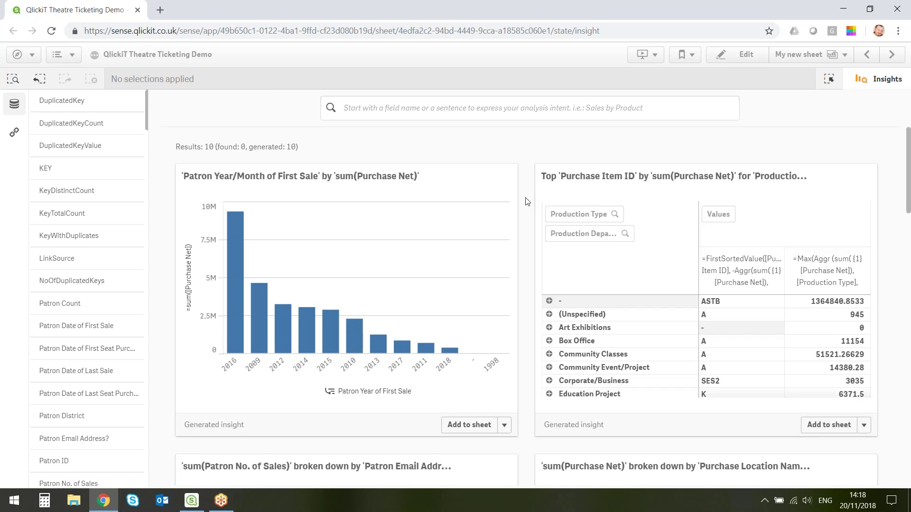
scroll(525, 202, "down", 10)
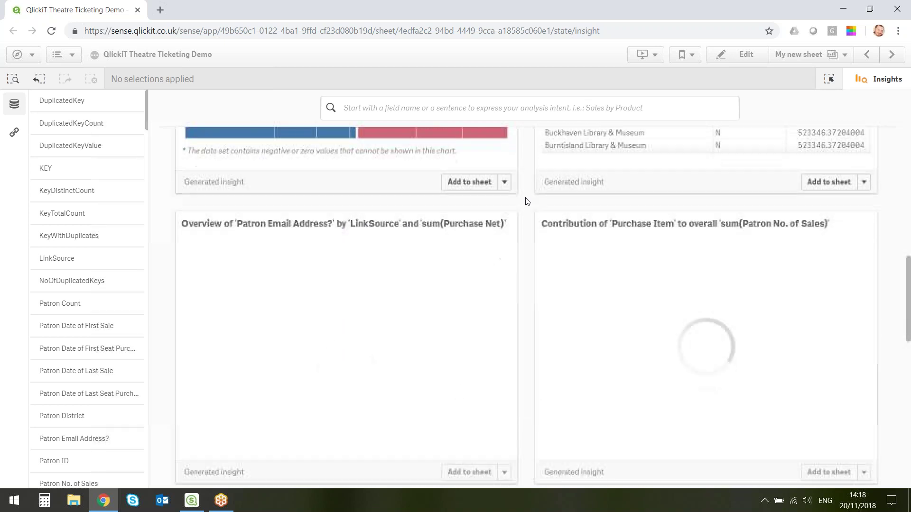
scroll(525, 202, "up", 5)
scroll(510, 230, "up", 5)
scroll(507, 291, "down", 7)
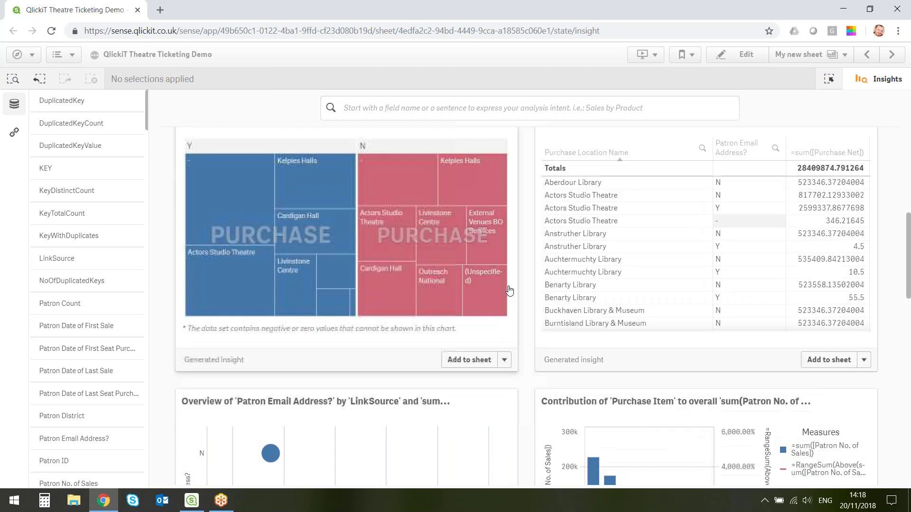
- Add the Patron Email Address overview, Purchase Item contribution and No of Purchases breakdown charts to My new sheet, and return to that sheet
scroll(509, 291, "down", 5)
left_click(476, 354)
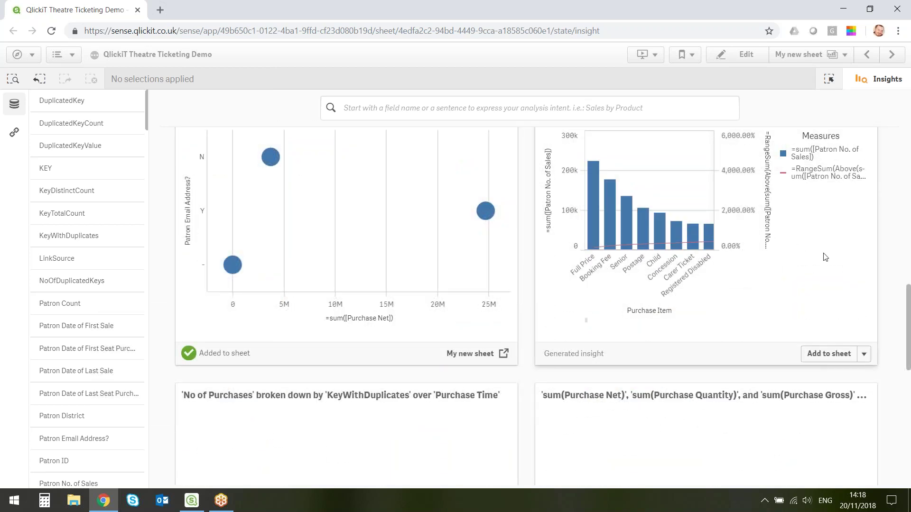
scroll(516, 245, "down", 3)
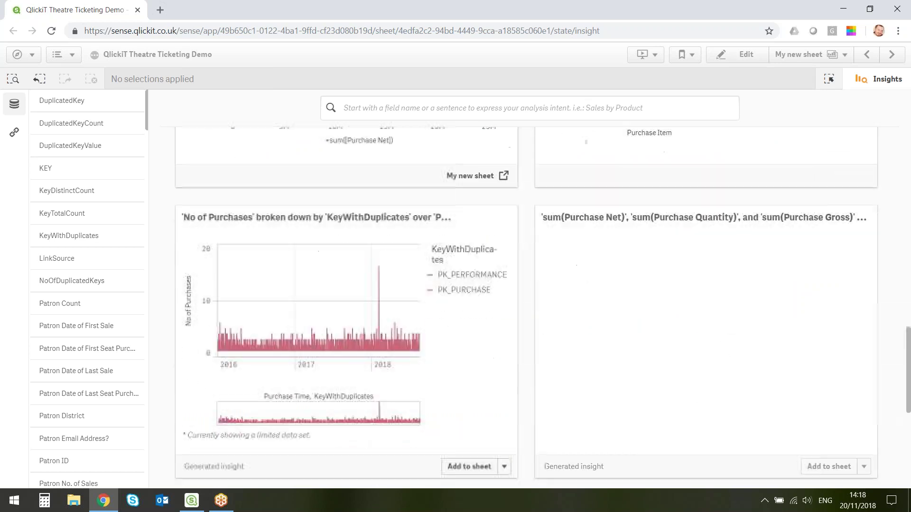
left_click(470, 466)
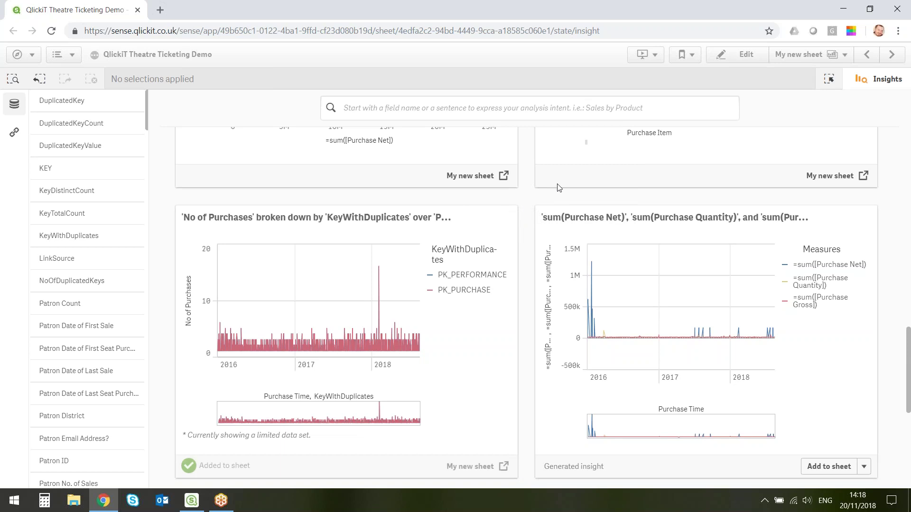
left_click(883, 79)
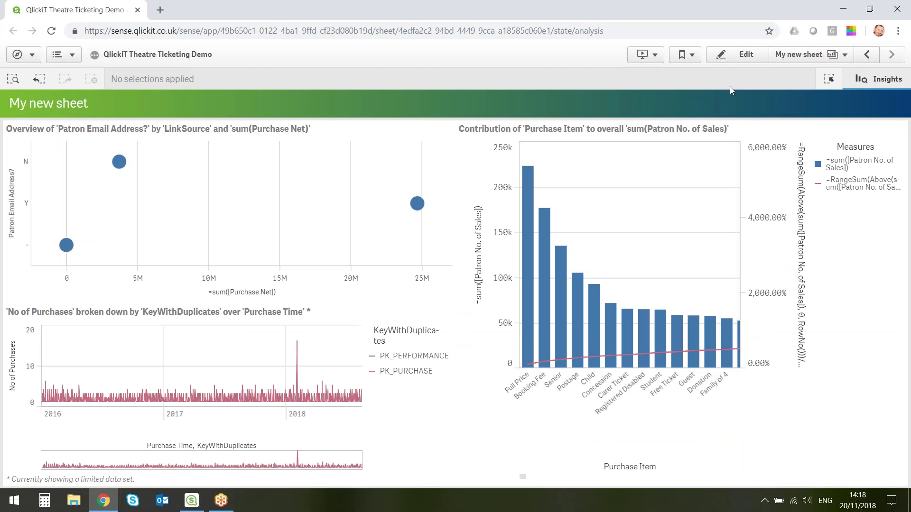
- Start editing My new sheet and shrink the Purchase Item contribution chart to the upper half of its area
left_click(734, 60)
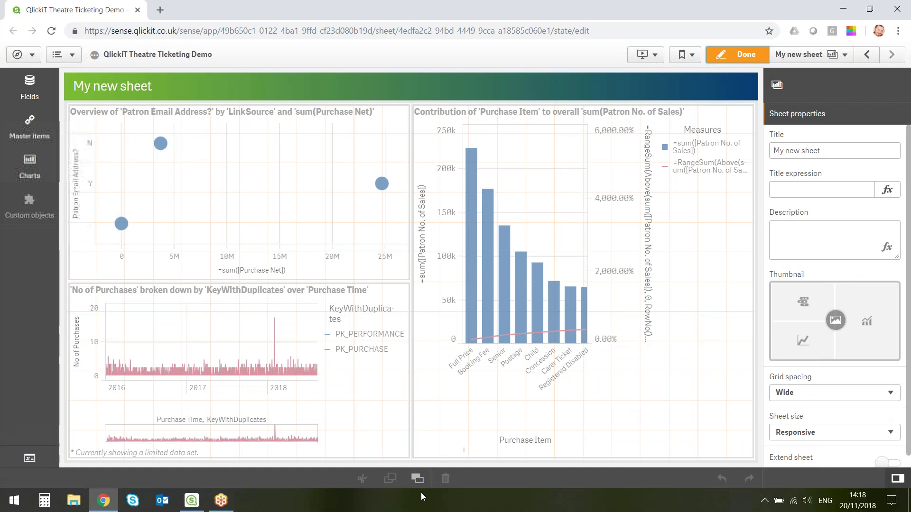
left_click_drag(417, 460, 419, 290)
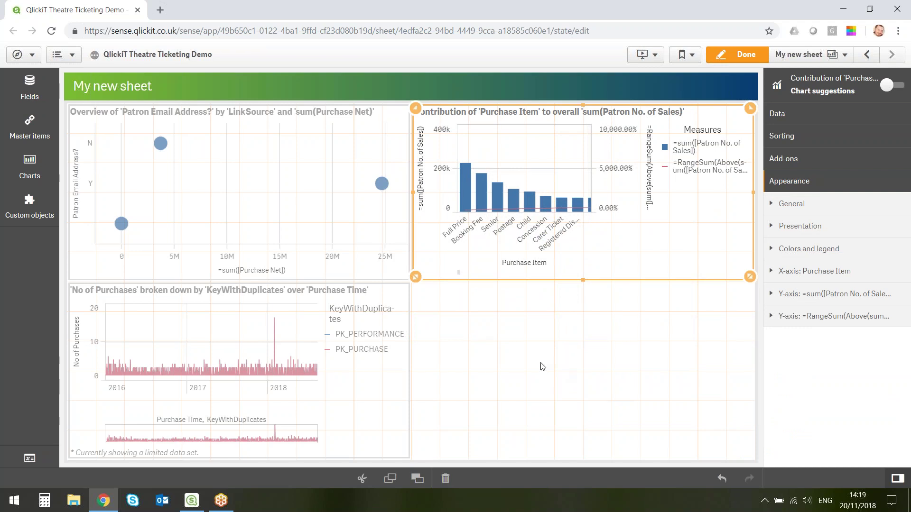
- Build a chart in the free area below the Purchase Item chart from the master dimension Production Name and the master measure No of Purchases
left_click(30, 90)
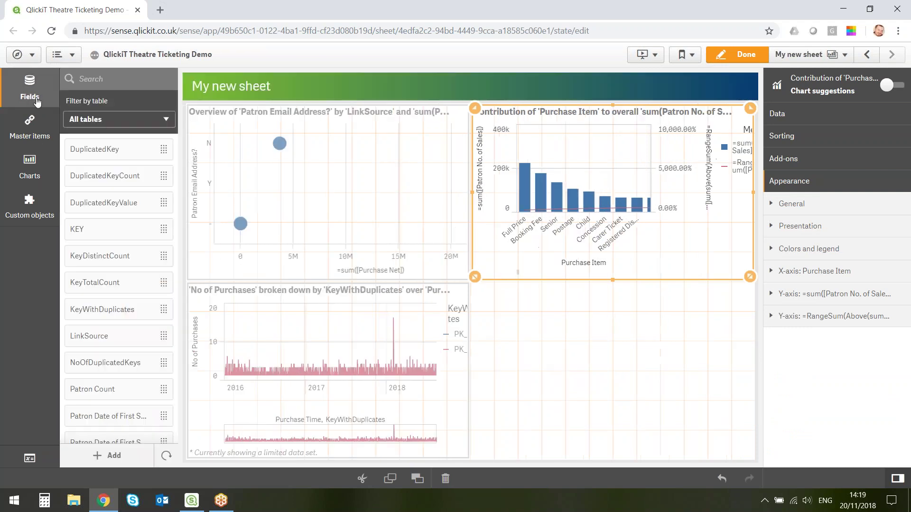
left_click(128, 121)
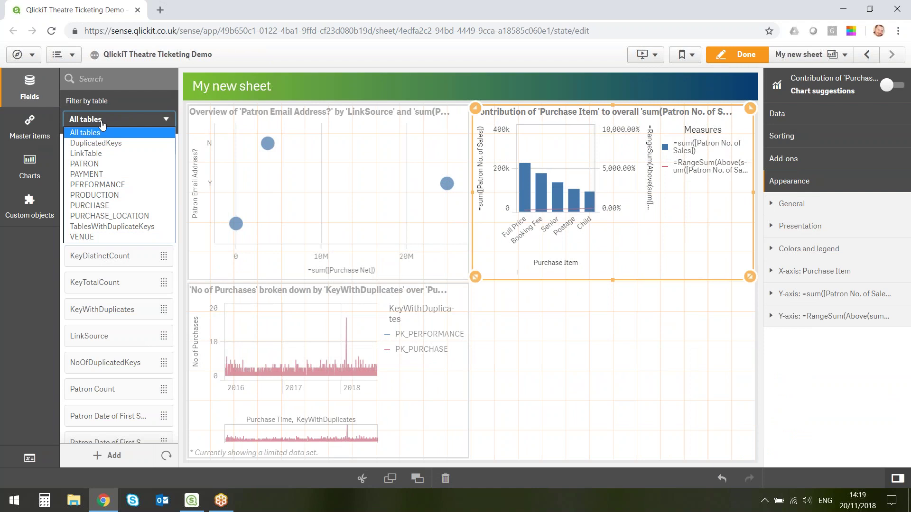
left_click(24, 167)
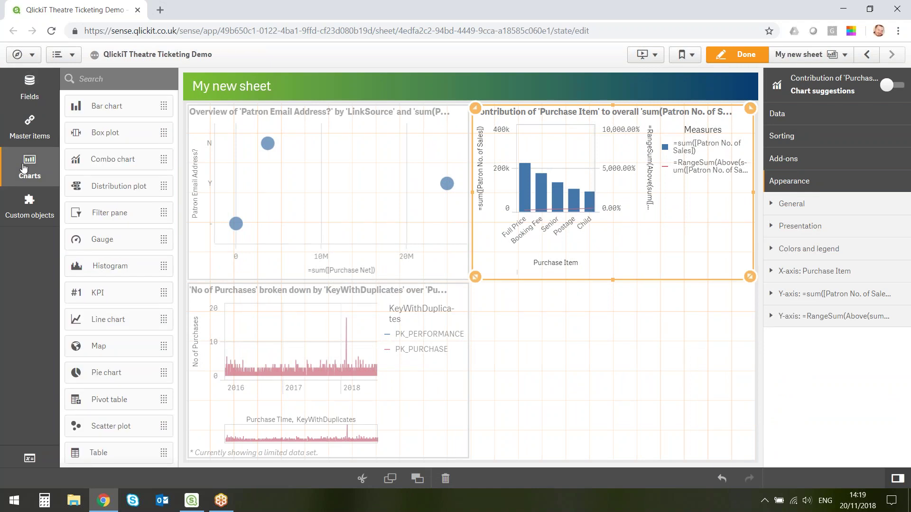
left_click(28, 129)
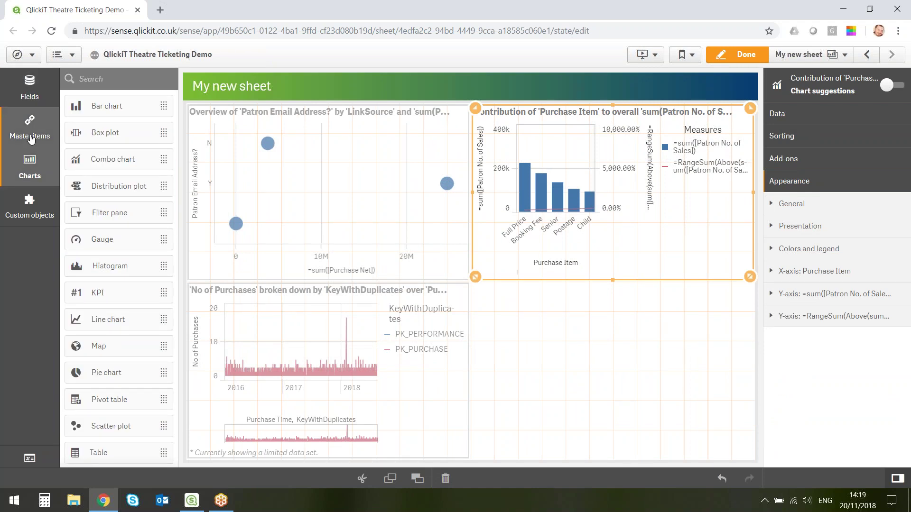
left_click(109, 109)
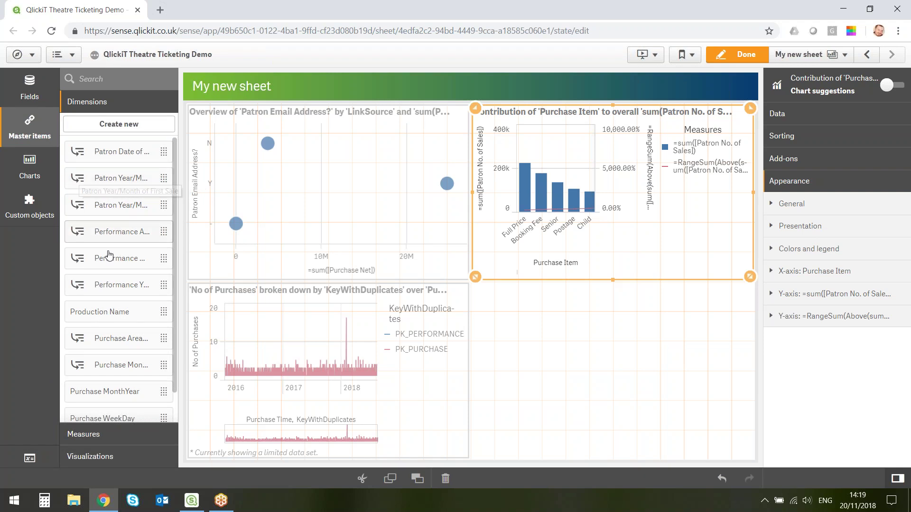
left_click_drag(111, 315, 605, 373)
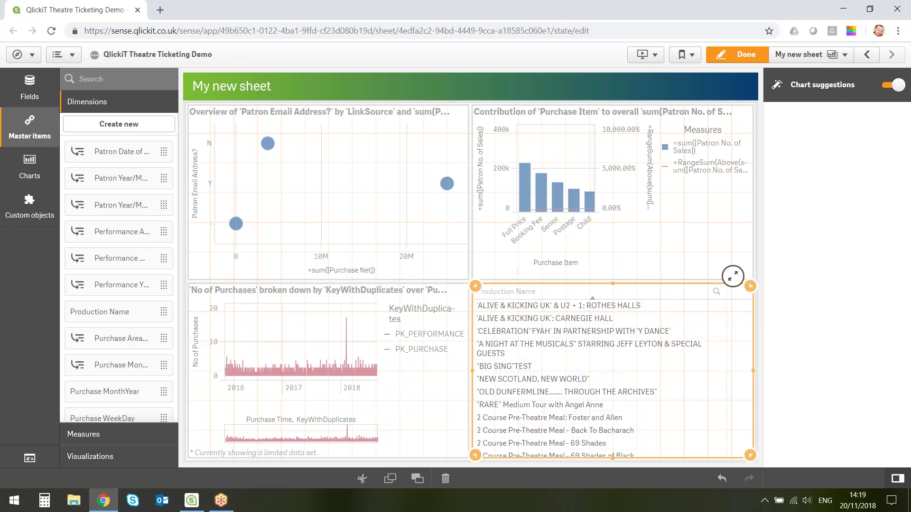
left_click(83, 435)
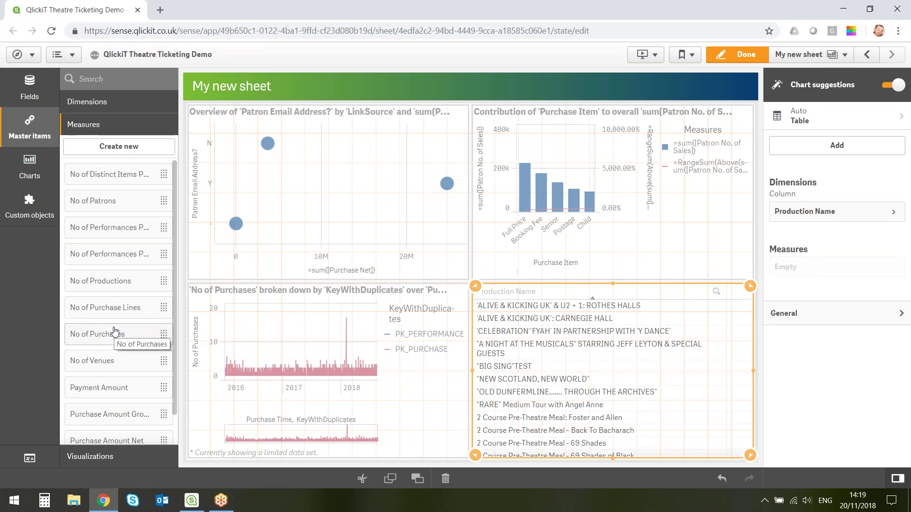
left_click_drag(96, 339, 599, 372)
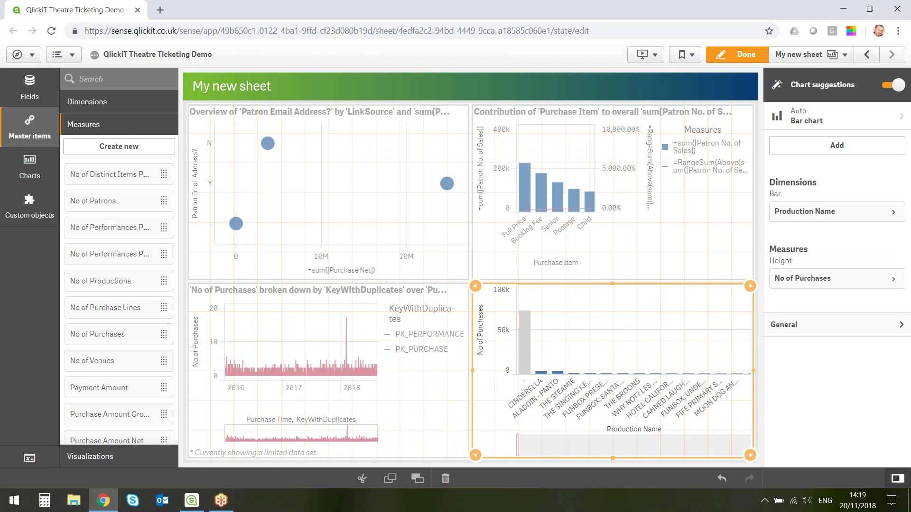
- Try converting the Production Name chart to a pie chart, and undo the conversion
left_click(21, 176)
left_click_drag(102, 373, 666, 365)
left_click(631, 368)
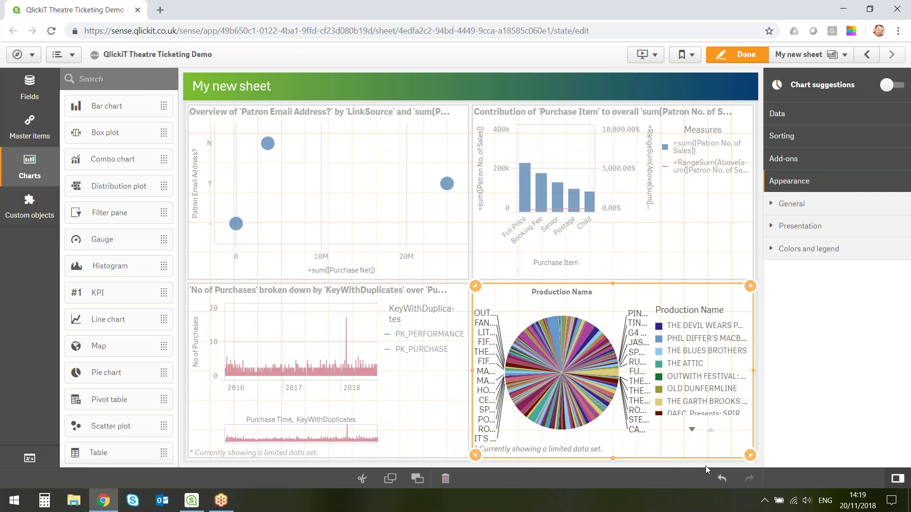
left_click(720, 479)
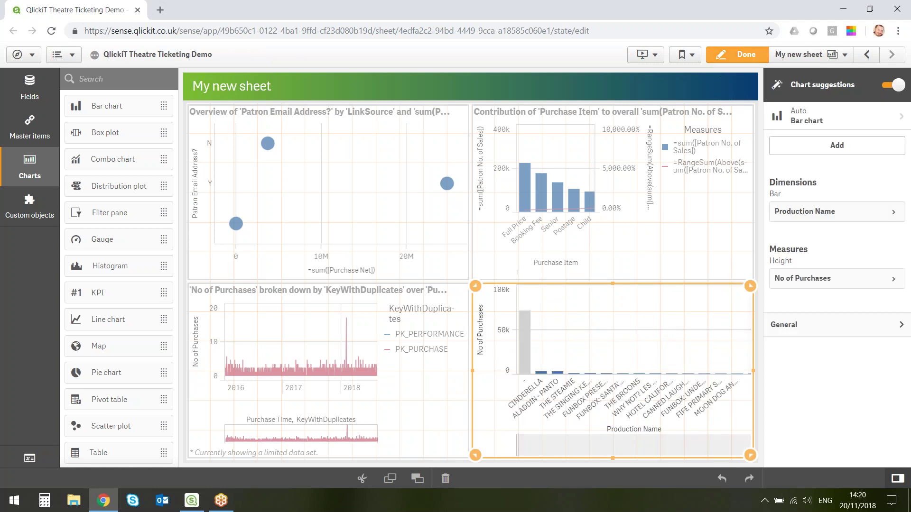
- Finish editing the sheet and take a snapshot of the No of Purchases by KeyWithDuplicates over Purchase Time chart
left_click(740, 55)
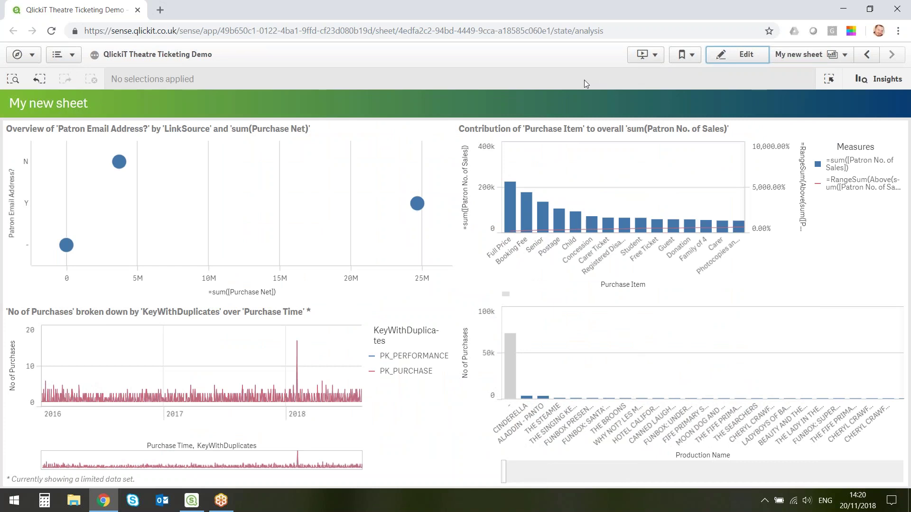
left_click(383, 301)
left_click(435, 417)
- Open the Theatre Ticketing Webinar story and go to its fifth slide
left_click(644, 60)
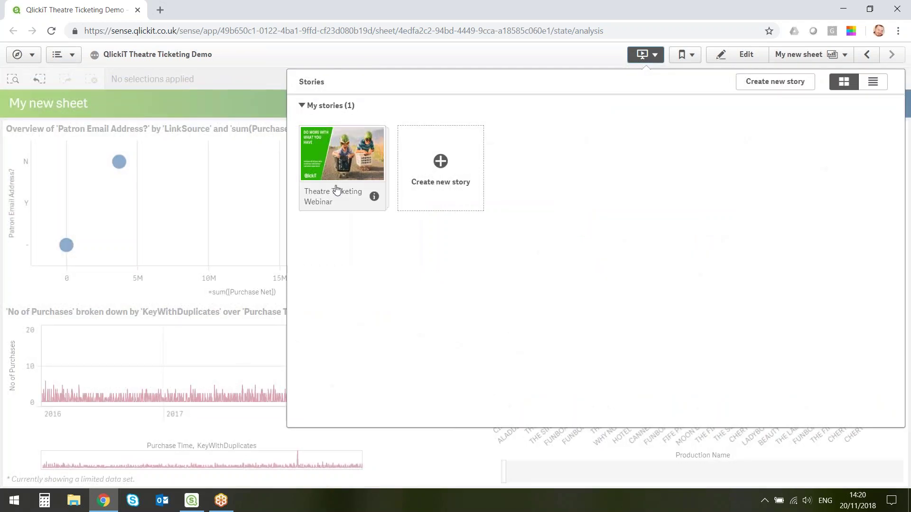
left_click(354, 161)
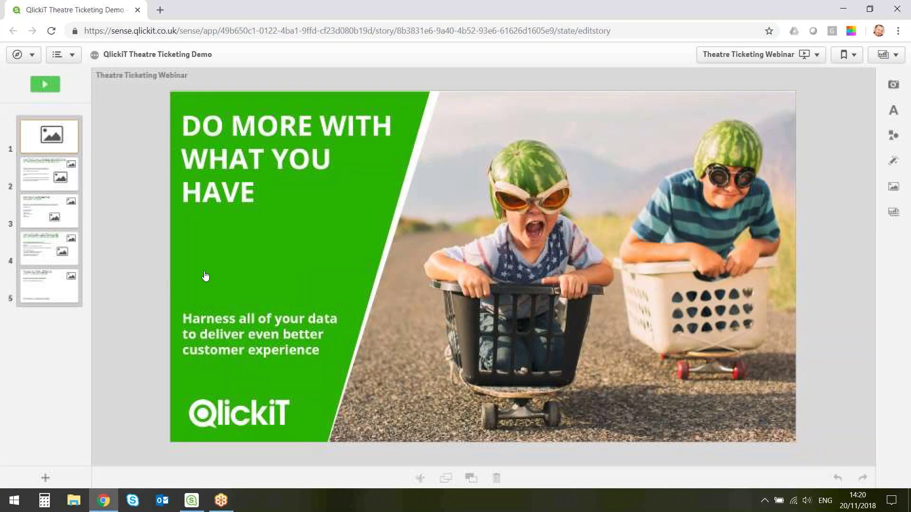
left_click(49, 287)
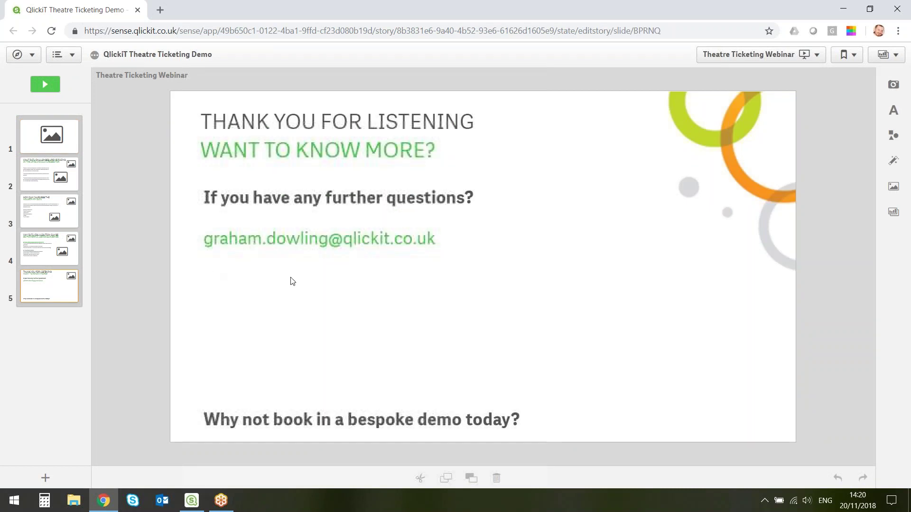
- Place today's No of Purchases snapshot on the slide and resize it to fit between the contact e-mail and the bespoke demo line
left_click(893, 84)
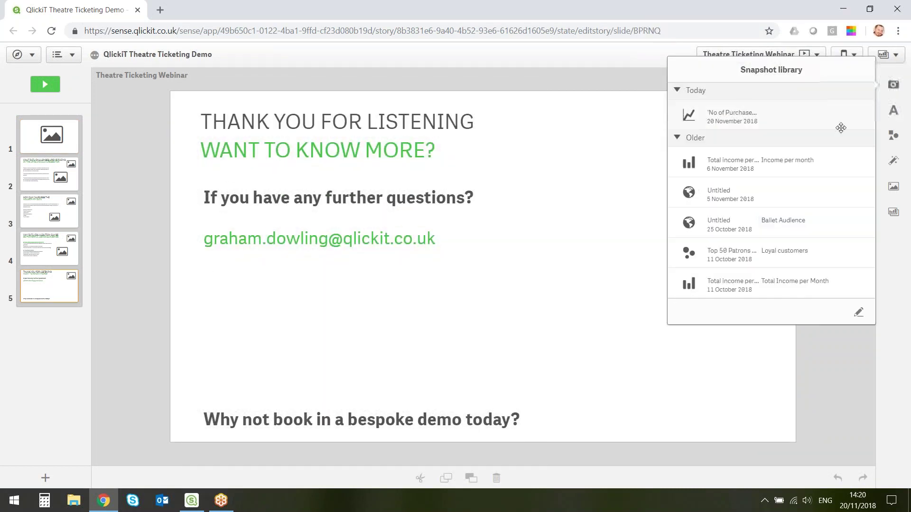
left_click_drag(748, 138, 394, 334)
left_click_drag(587, 418, 535, 392)
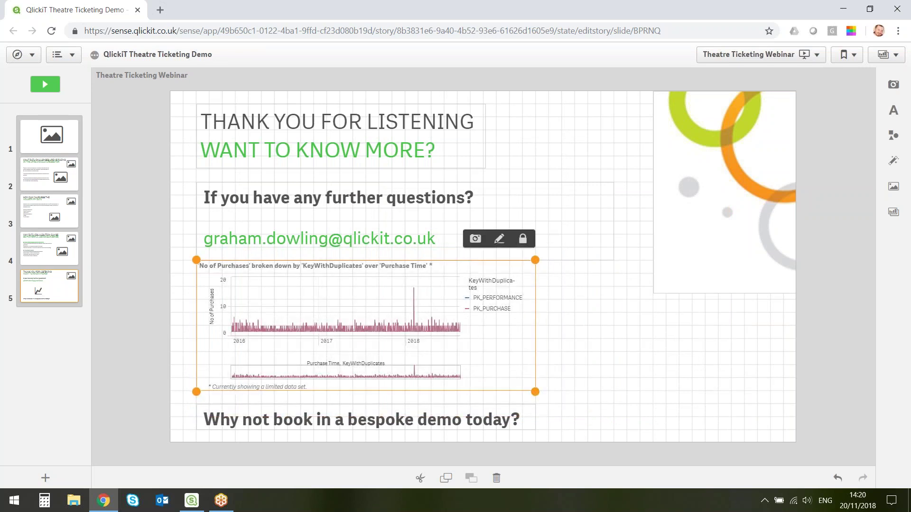
- Try to apply a visual effect to the No of Purchases snapshot on the slide
left_click(894, 160)
left_click_drag(814, 147, 369, 327)
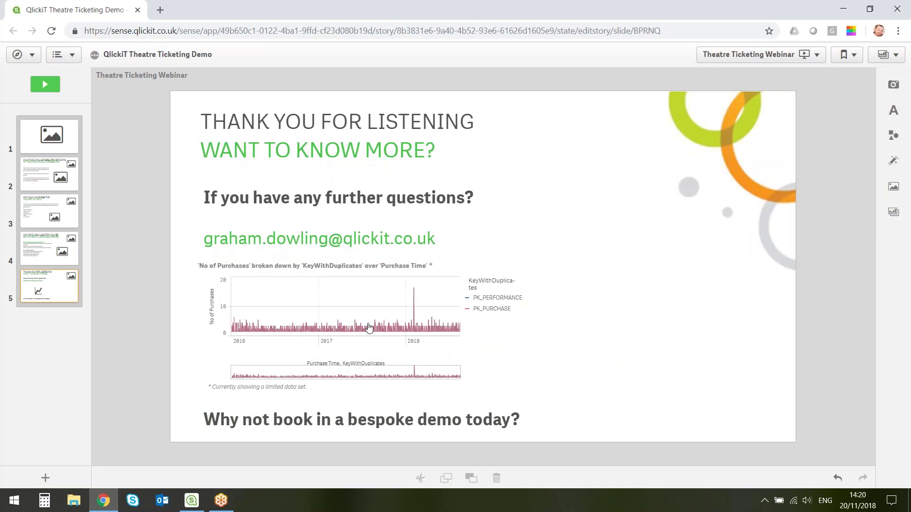